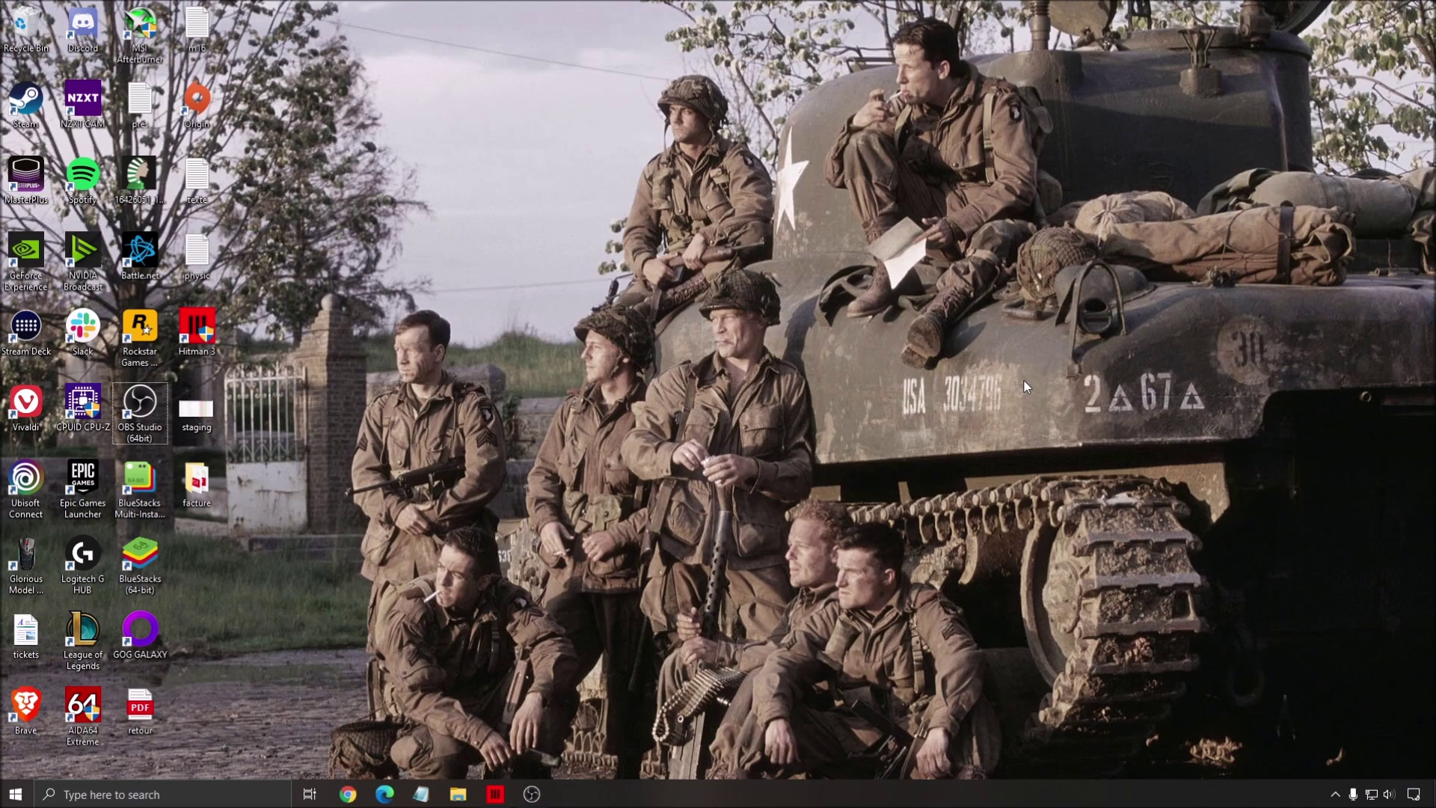
# - Search for 'game mode' and switch Game Mode off
pyautogui.click(173, 794)
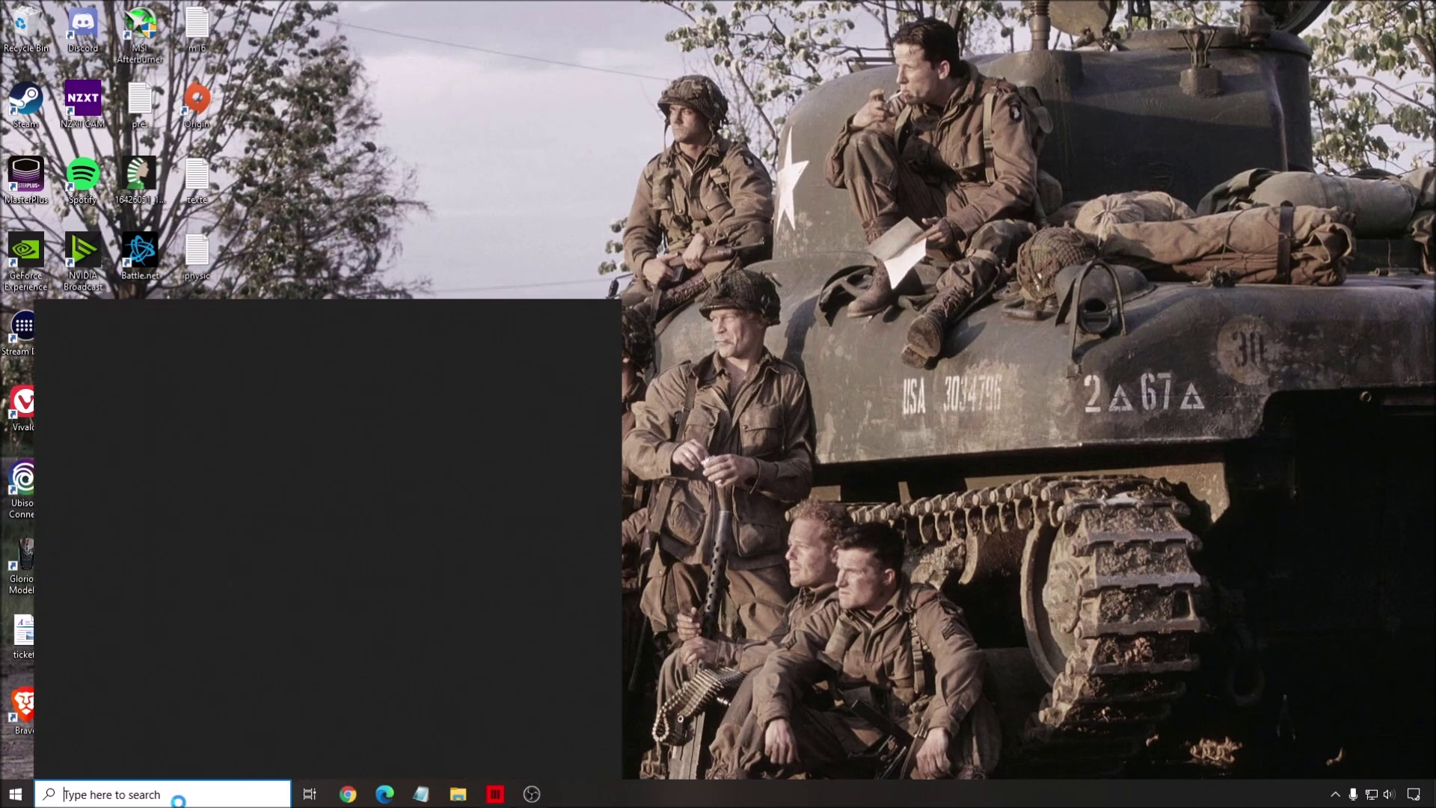
pyautogui.write('game mode')
pyautogui.press('Return')
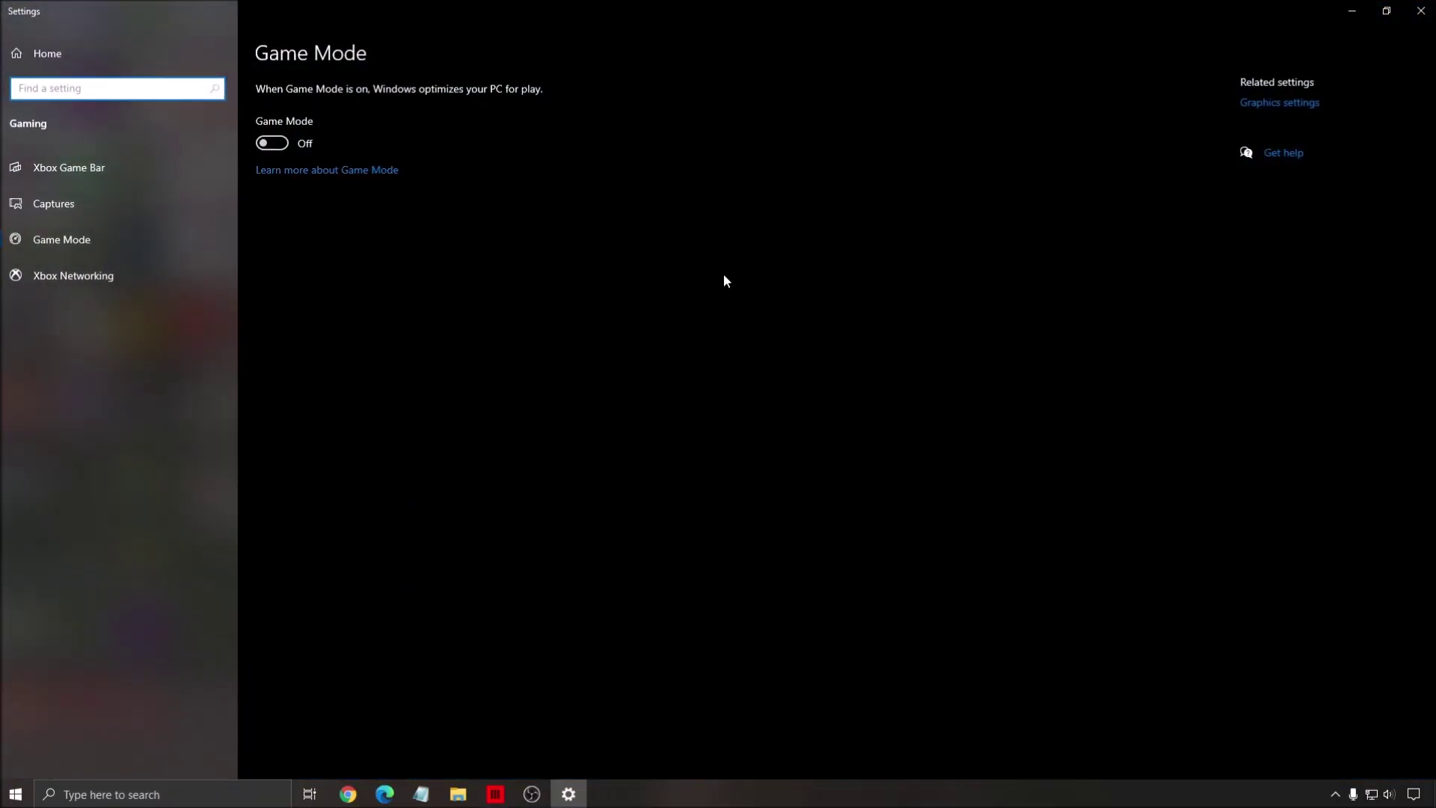
pyautogui.click(719, 288)
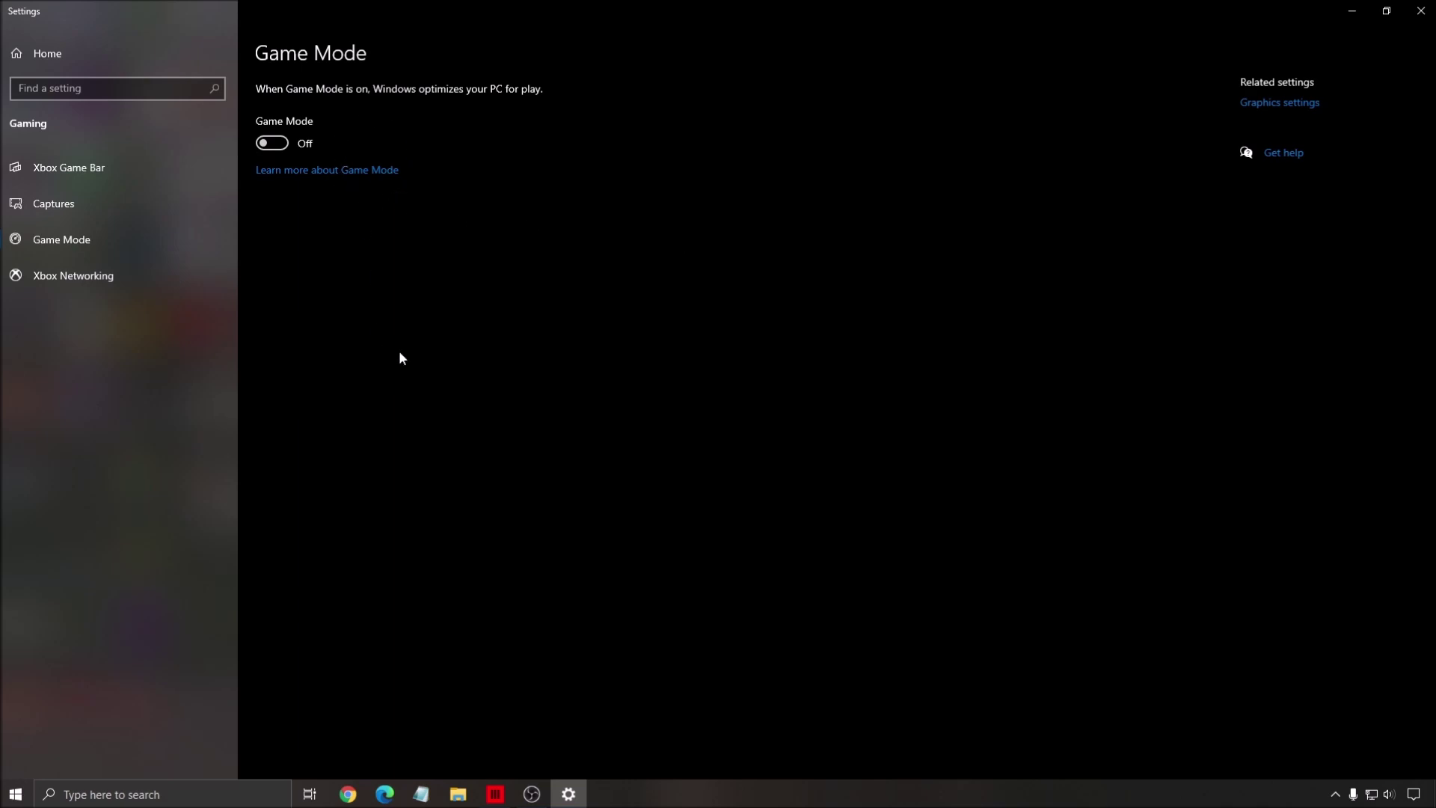
# - Confirm Xbox Game Bar and background Captures recording are off, then close Settings
pyautogui.click(87, 168)
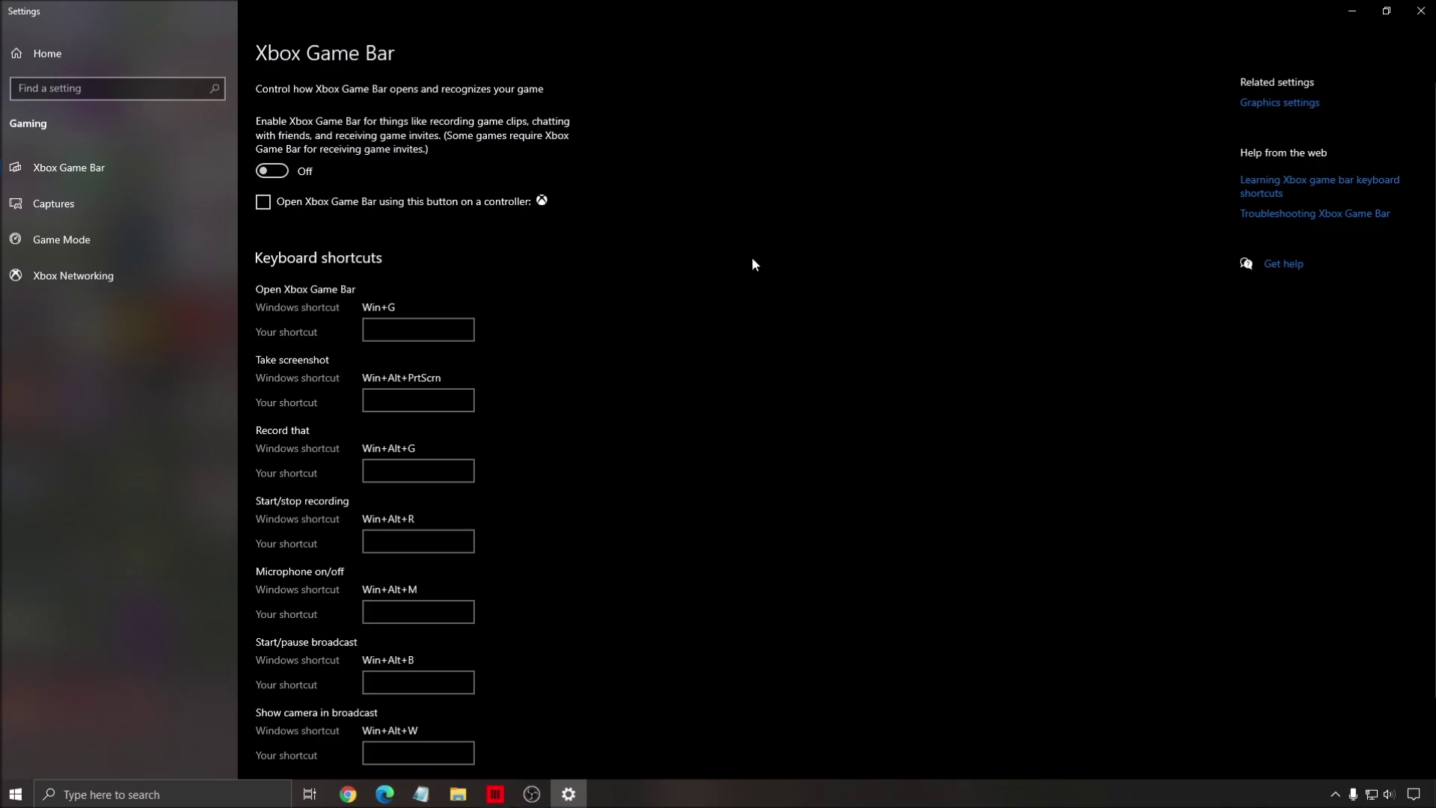
pyautogui.click(83, 204)
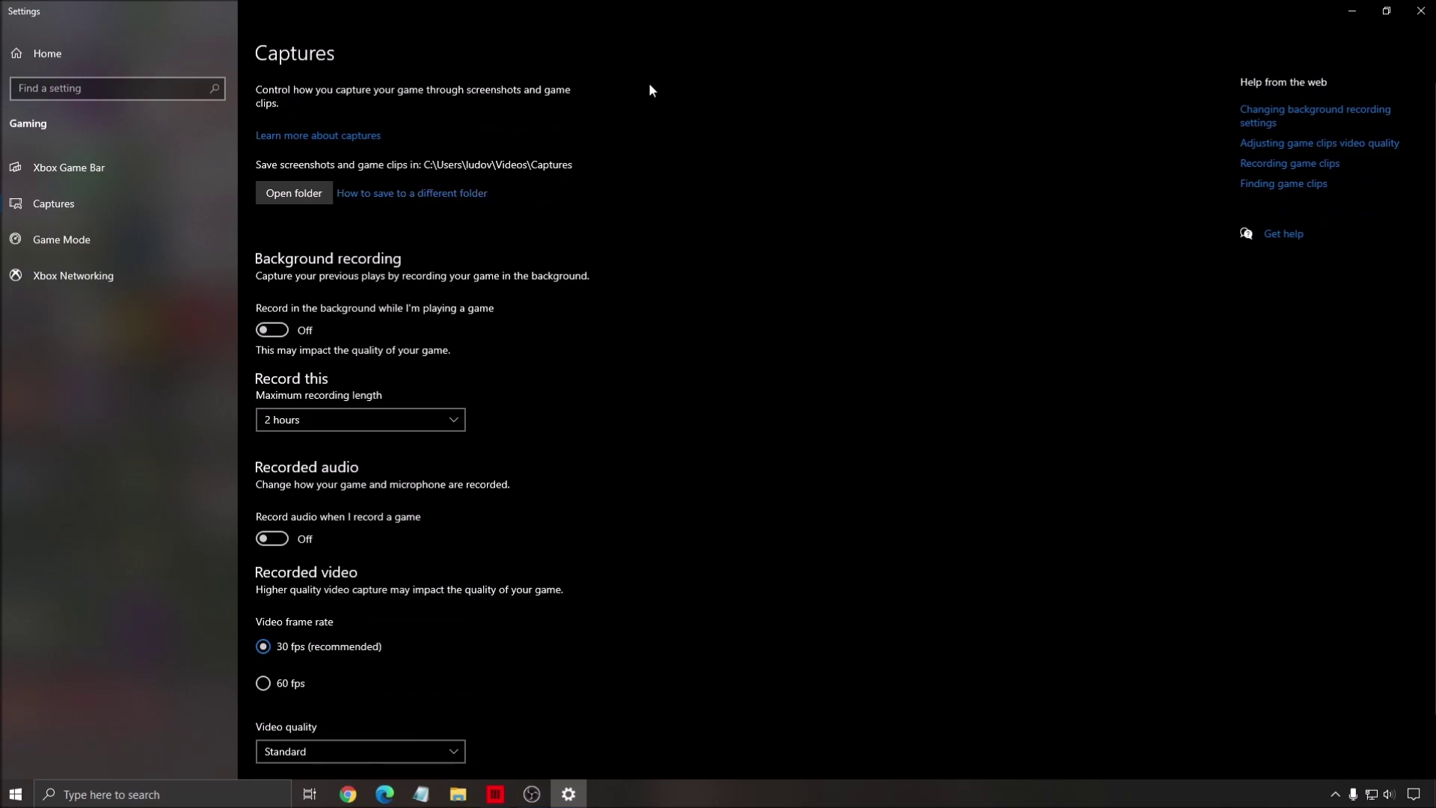
pyautogui.scroll(-2, 755, 200)
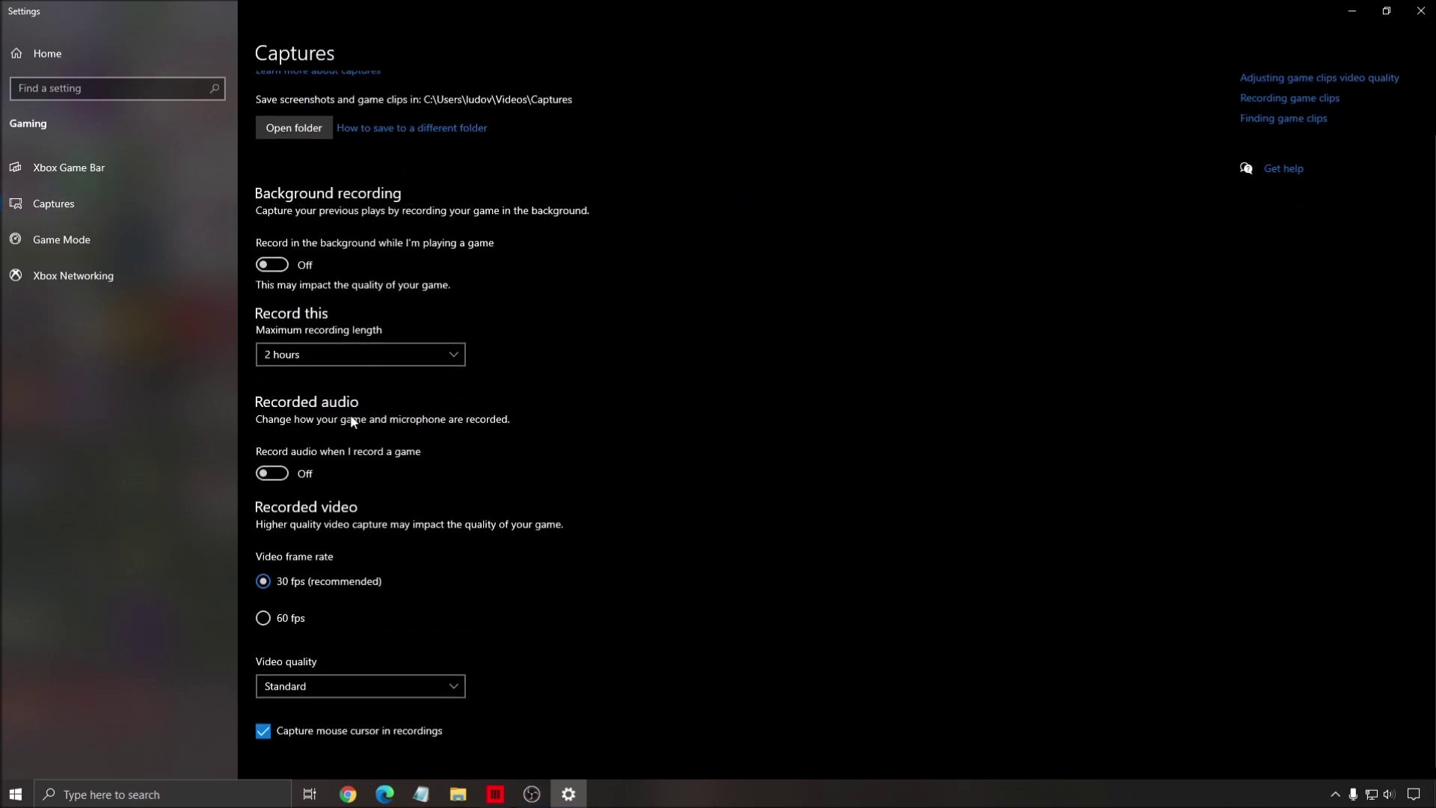
pyautogui.scroll(2, 762, 284)
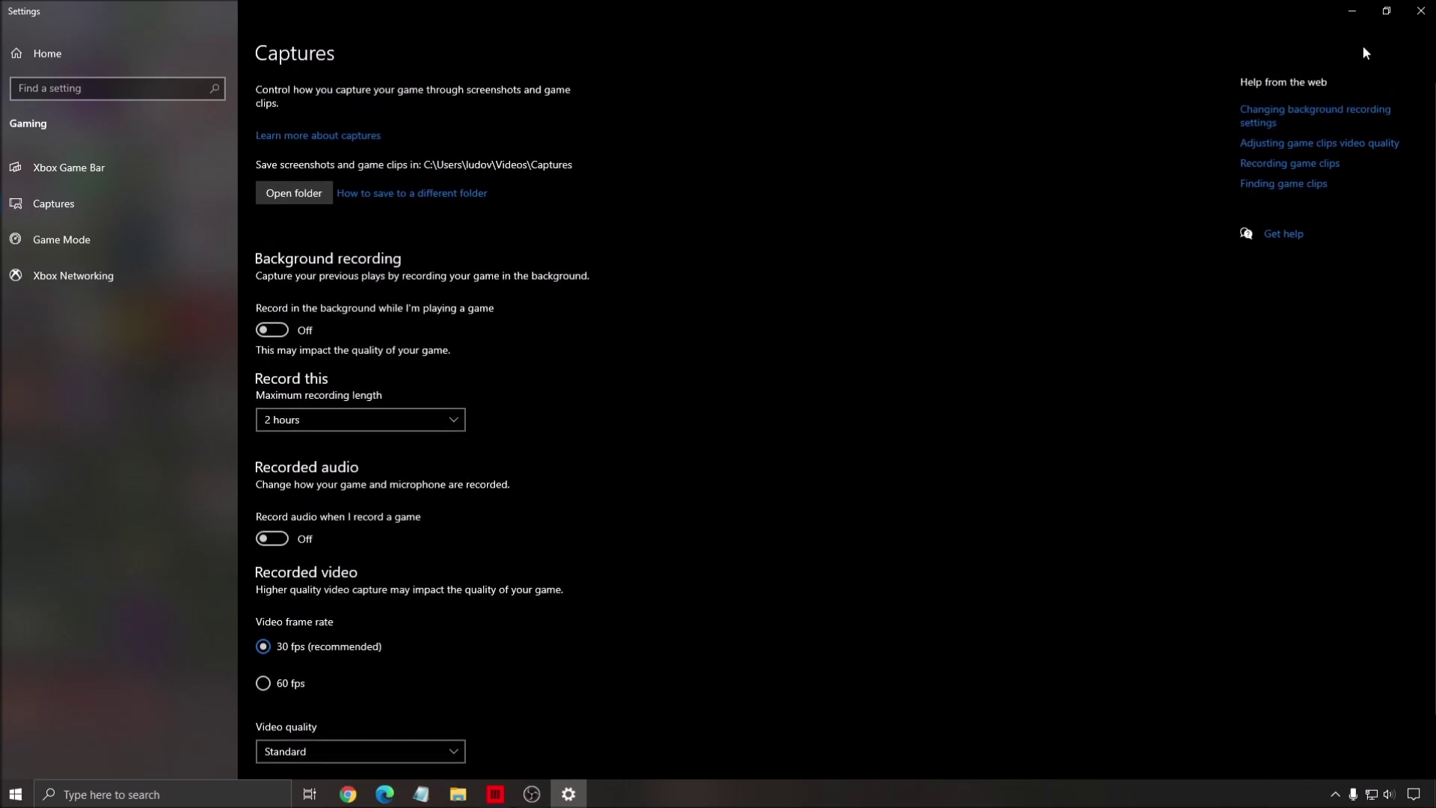
pyautogui.click(1419, 12)
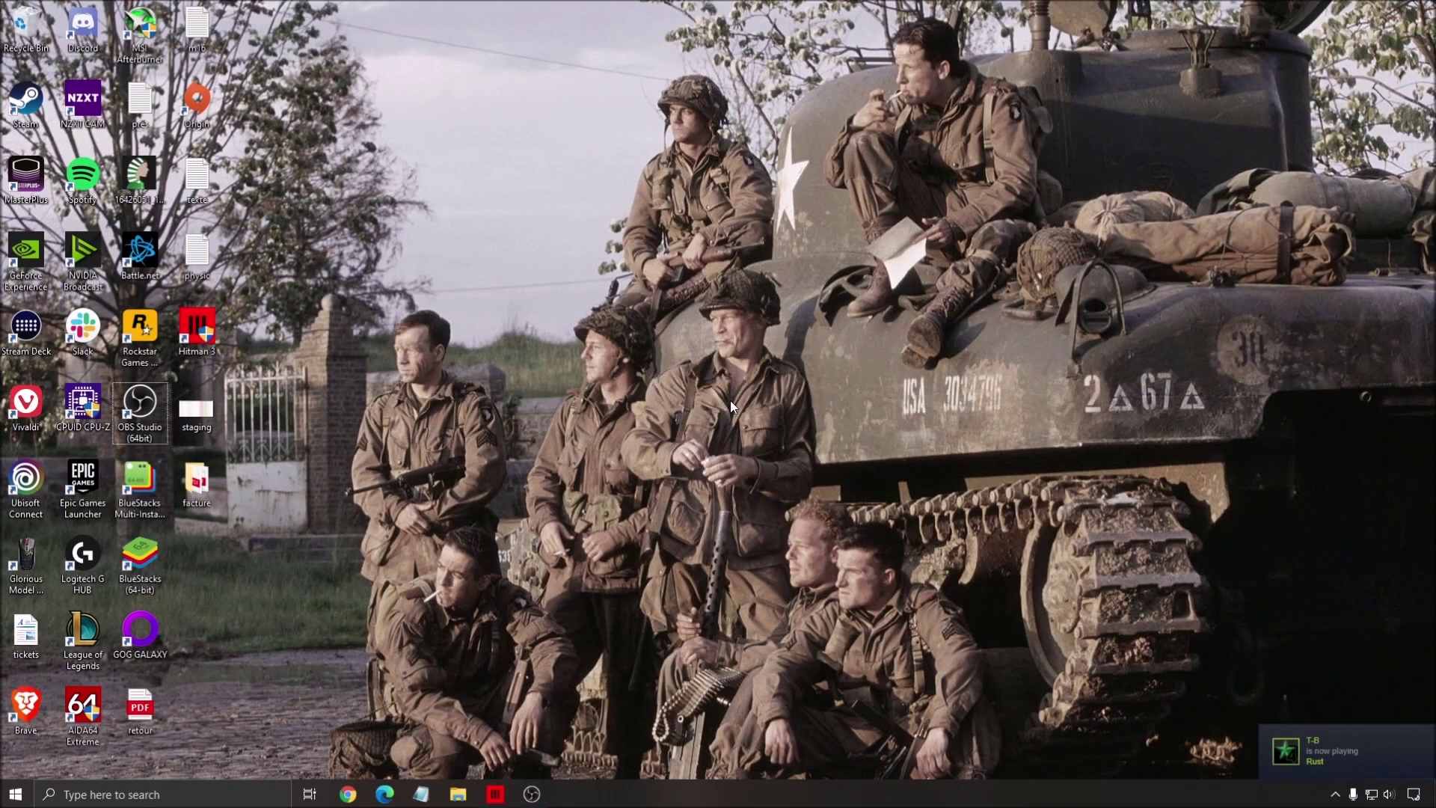
# - Turn on hardware-accelerated GPU scheduling via the 'gpu' Graphics settings, then close Settings
pyautogui.click(187, 795)
pyautogui.write('gpu')
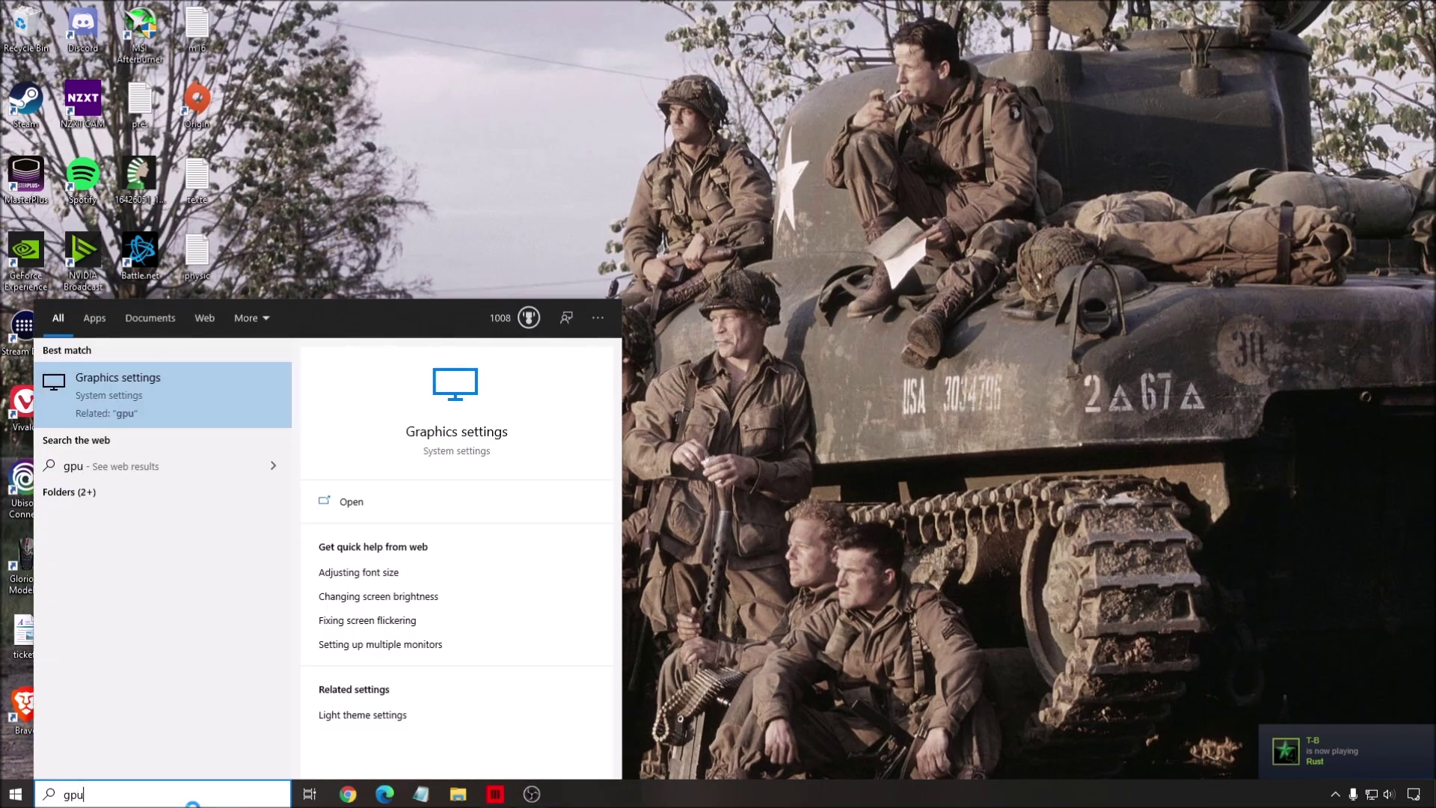
pyautogui.press('Return')
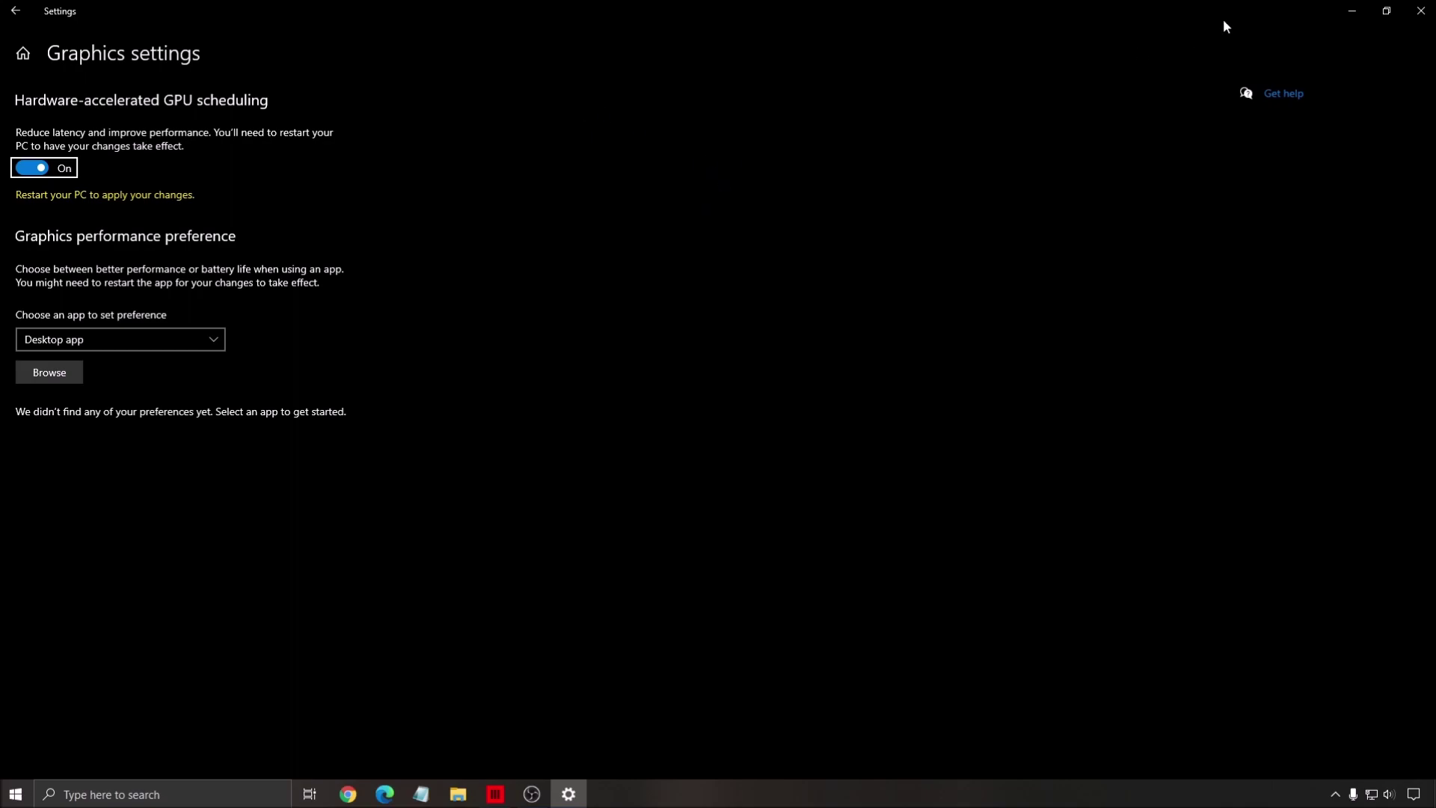
pyautogui.click(1420, 10)
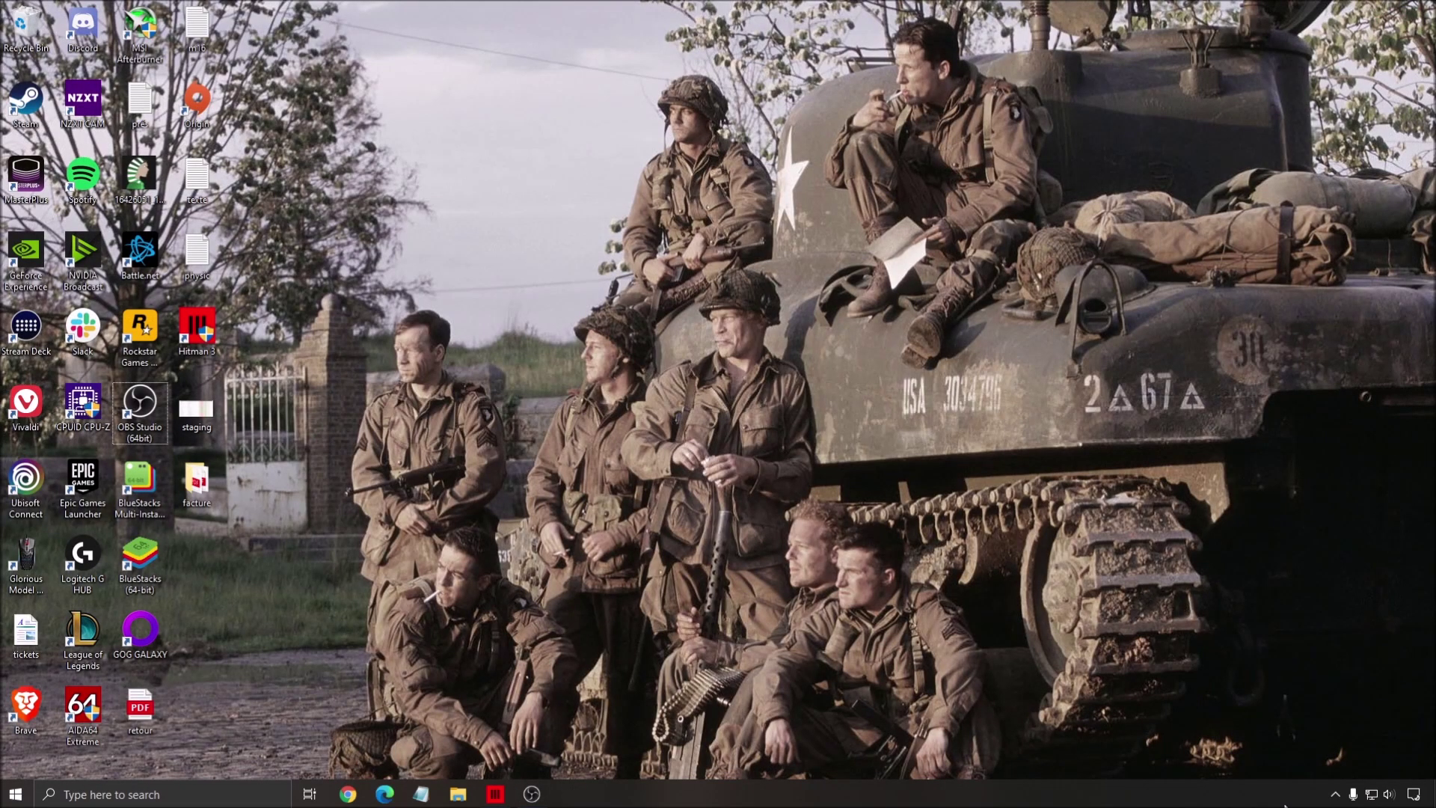
pyautogui.click(1335, 794)
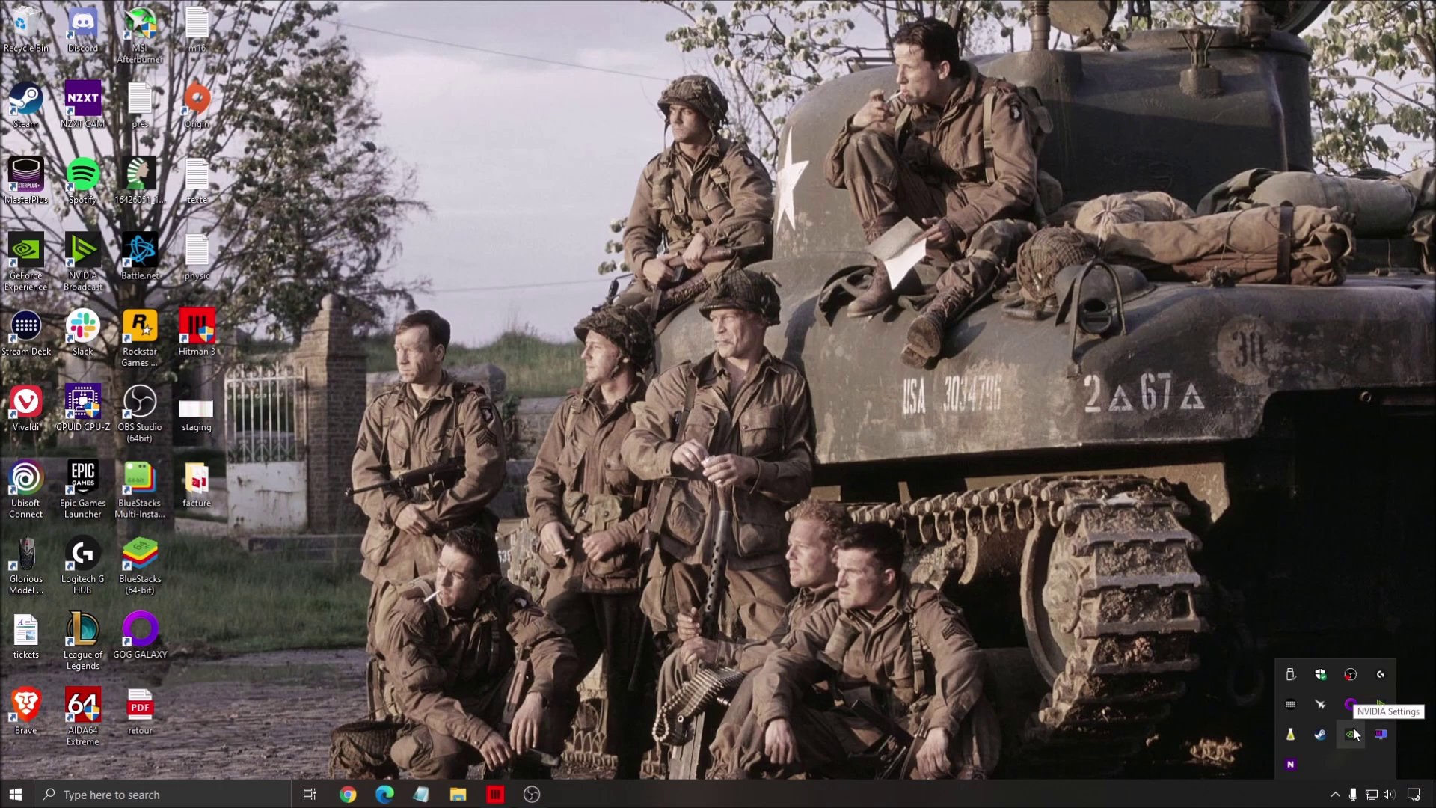
pyautogui.click(1029, 633)
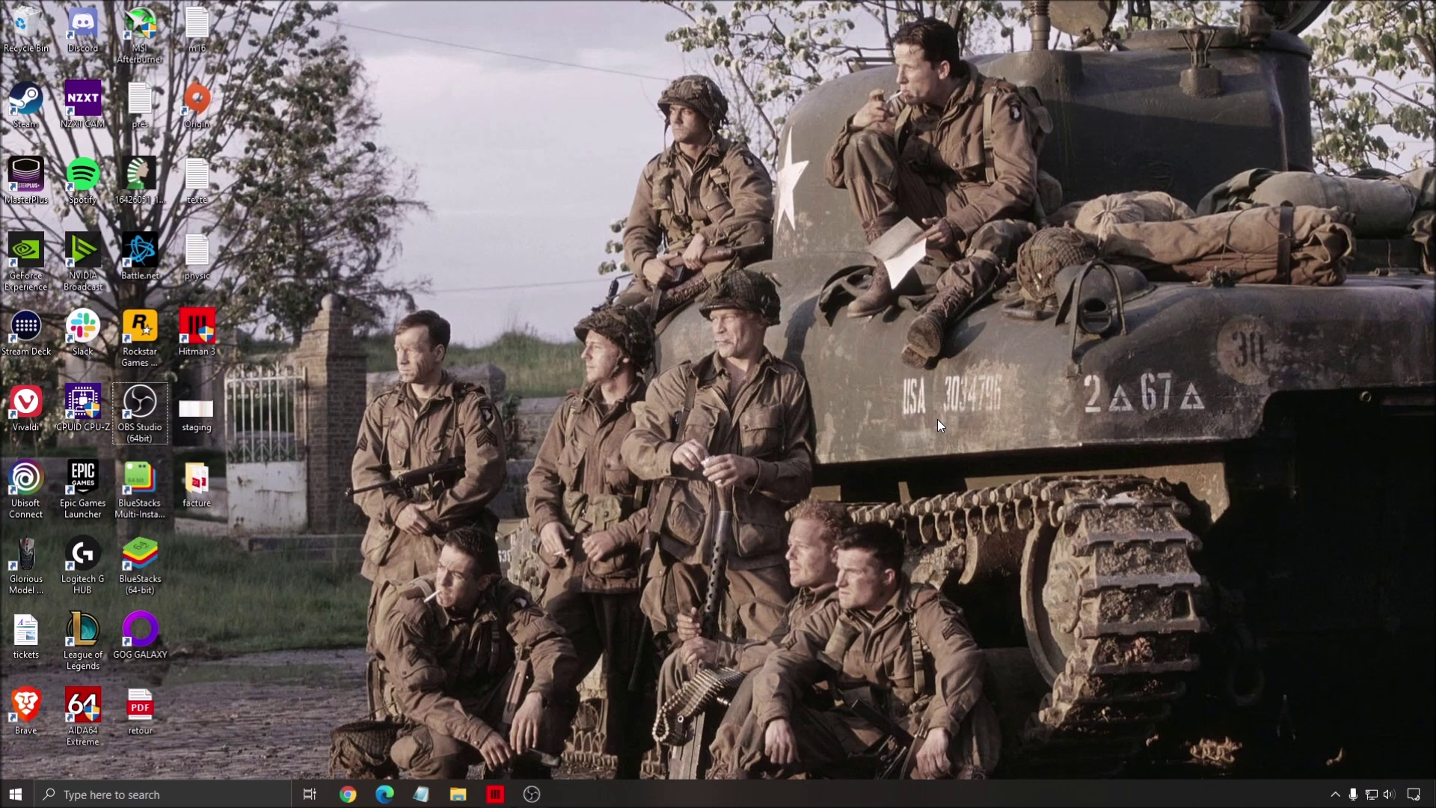
# - Open Power & sleep via an 'energ' search and bring up the Power Options plan list
pyautogui.click(222, 795)
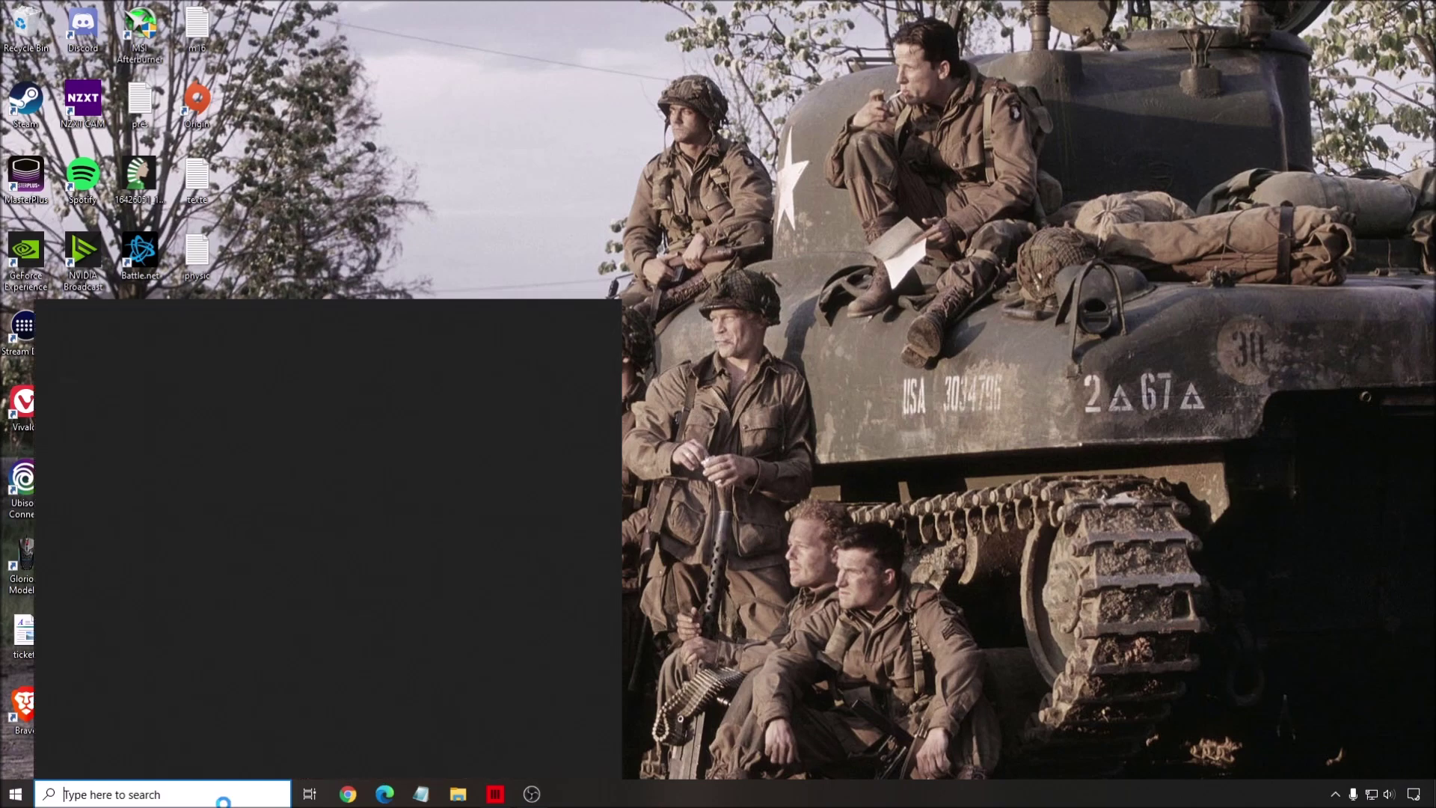
pyautogui.write('energ')
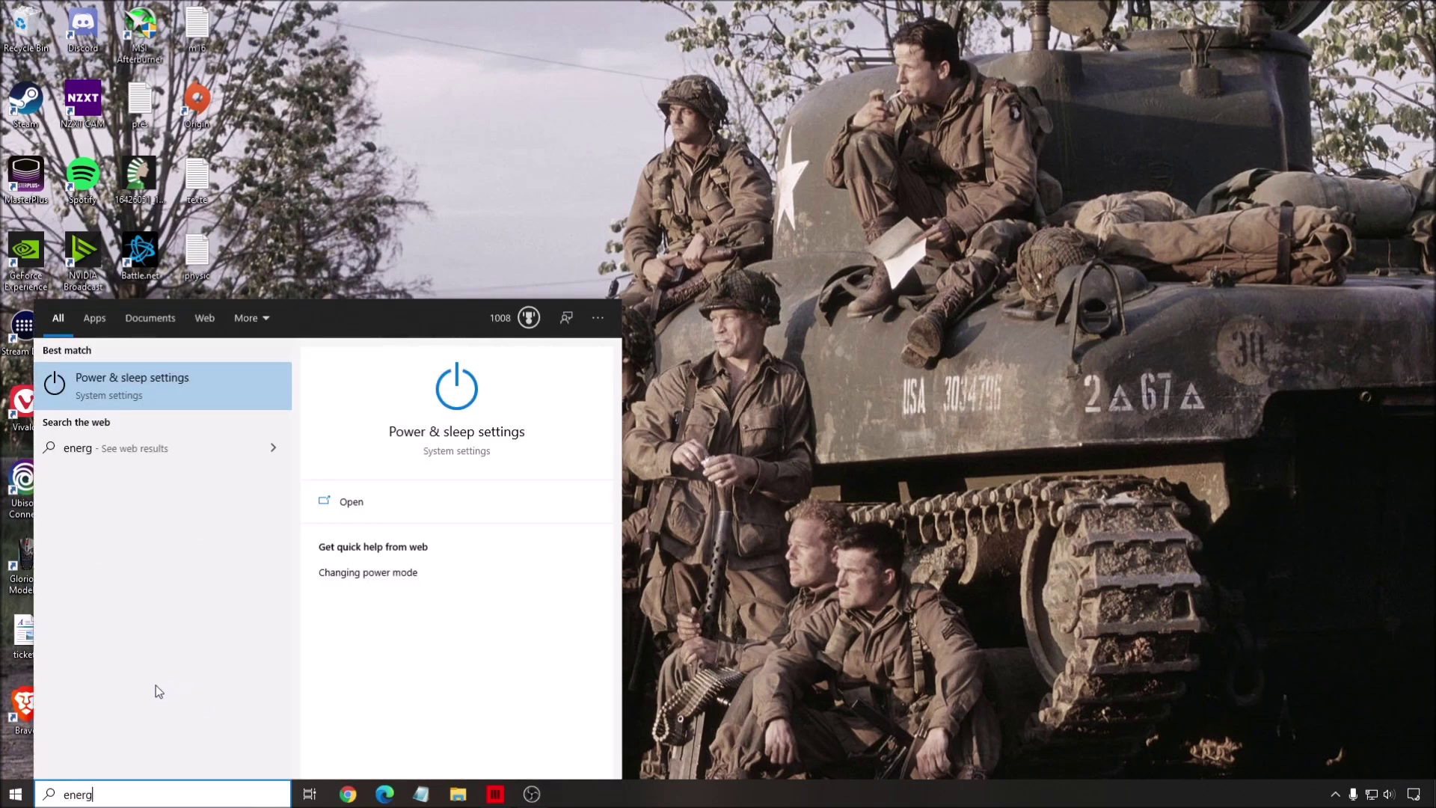
pyautogui.click(146, 381)
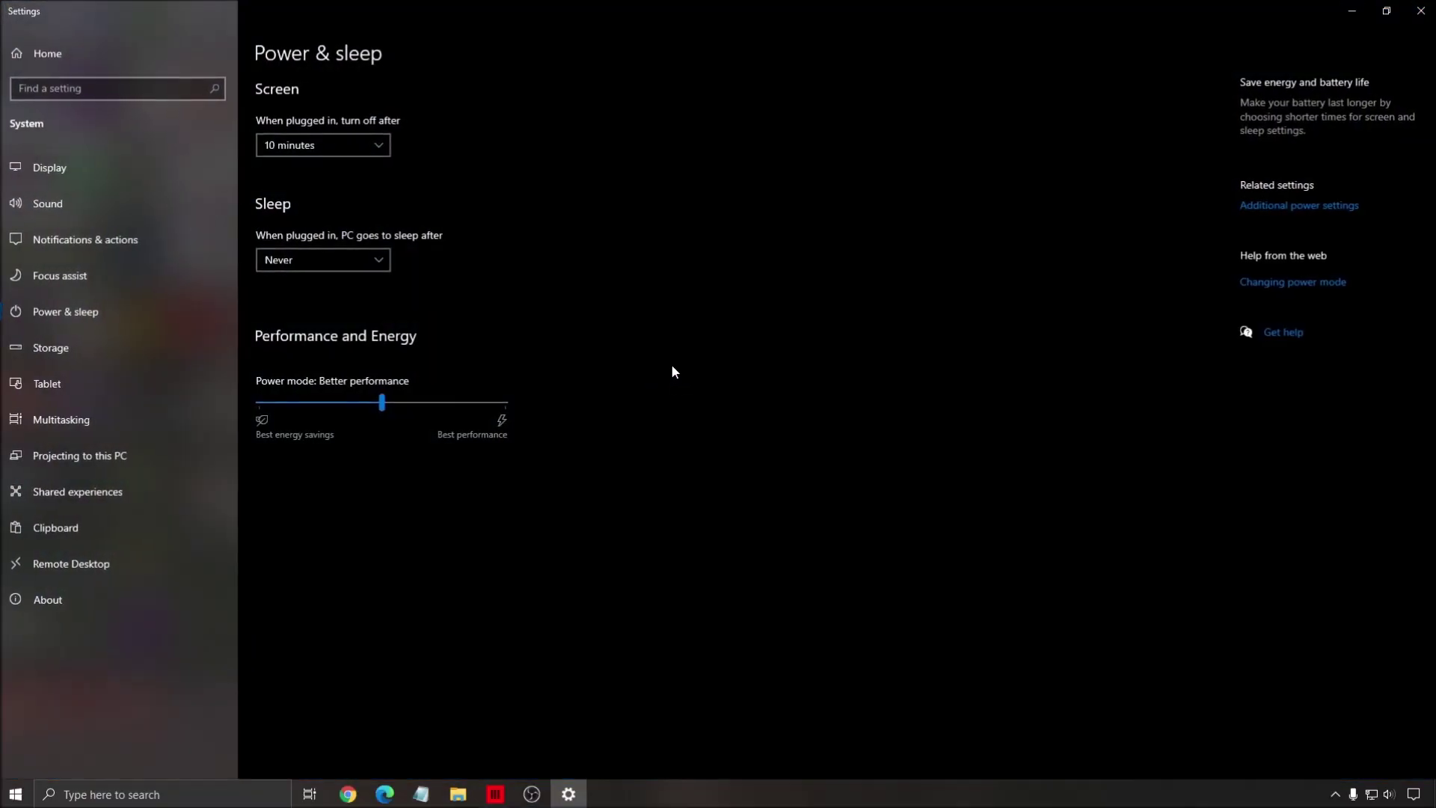
pyautogui.click(1285, 206)
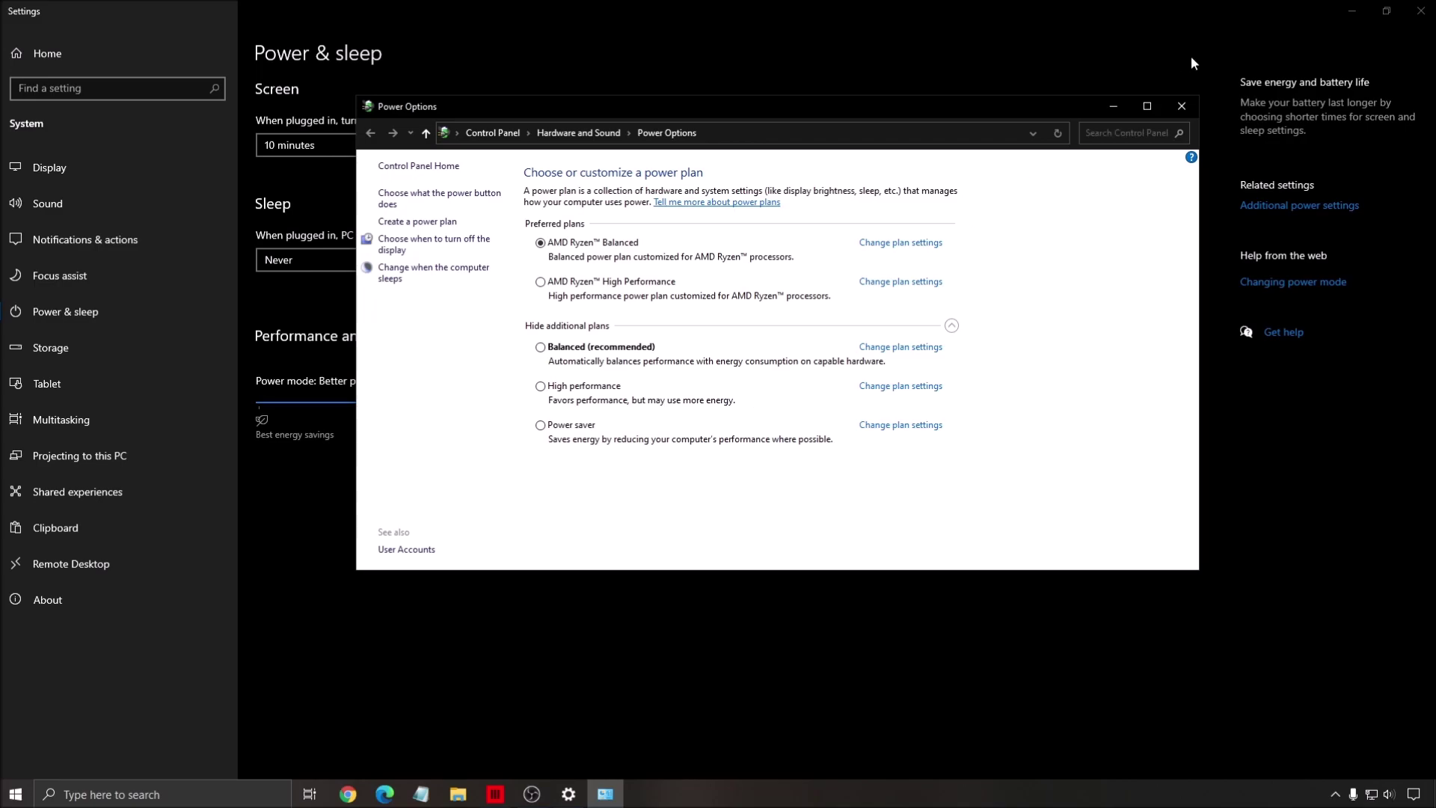
# - Close Power Options and Settings, then open NVIDIA Control Panel from the tray icon
pyautogui.click(1181, 106)
pyautogui.click(1420, 11)
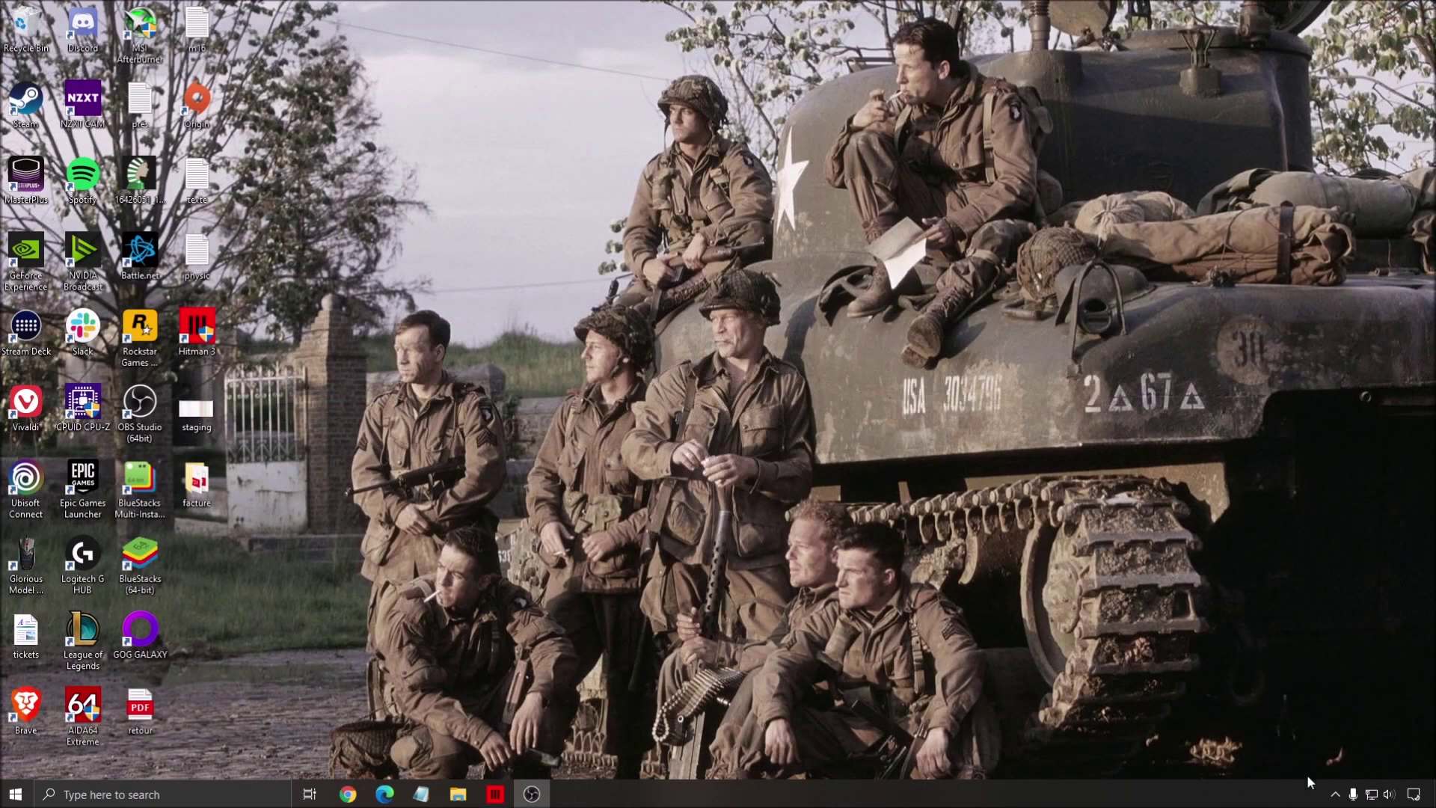
pyautogui.click(1335, 794)
pyautogui.rightClick(1344, 738)
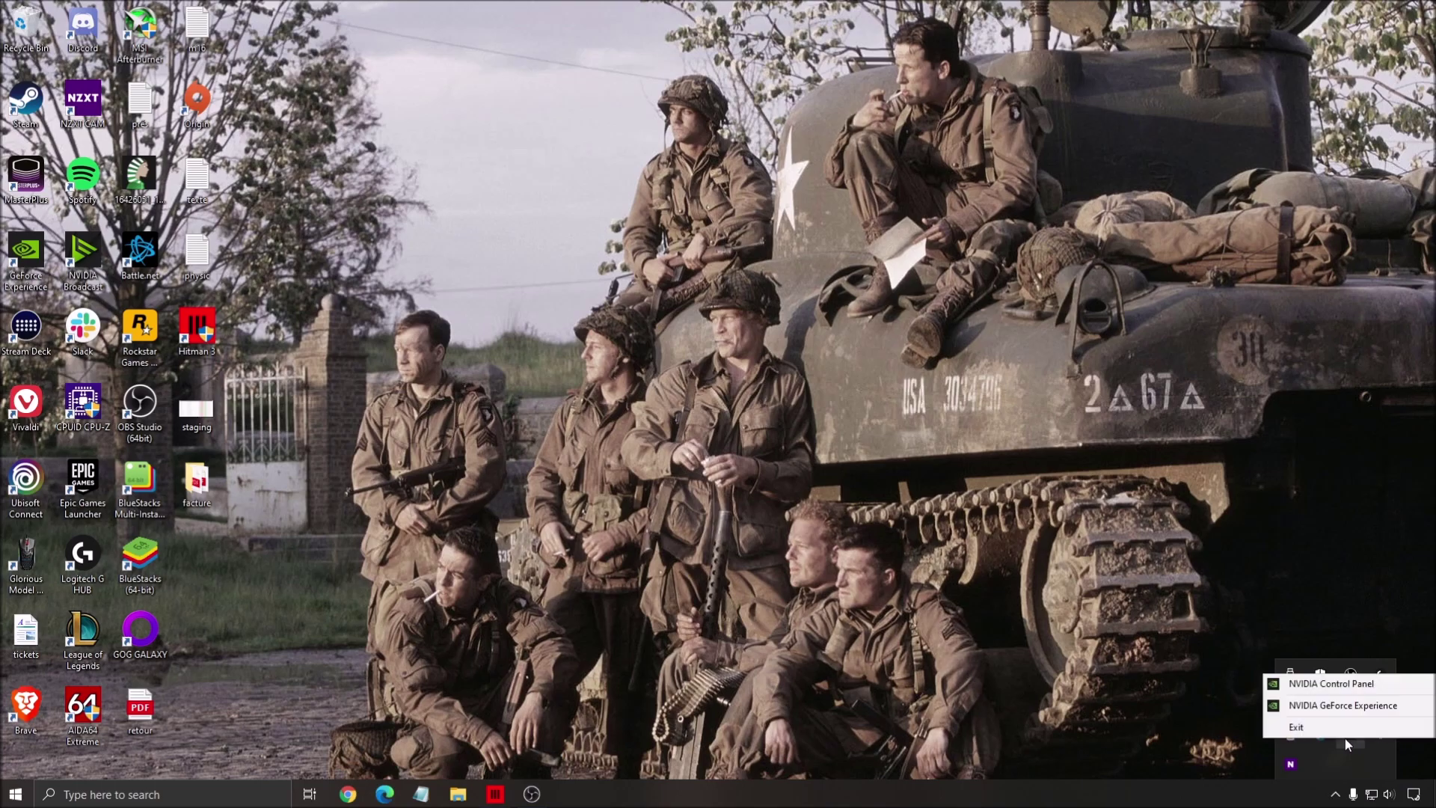
pyautogui.click(1299, 686)
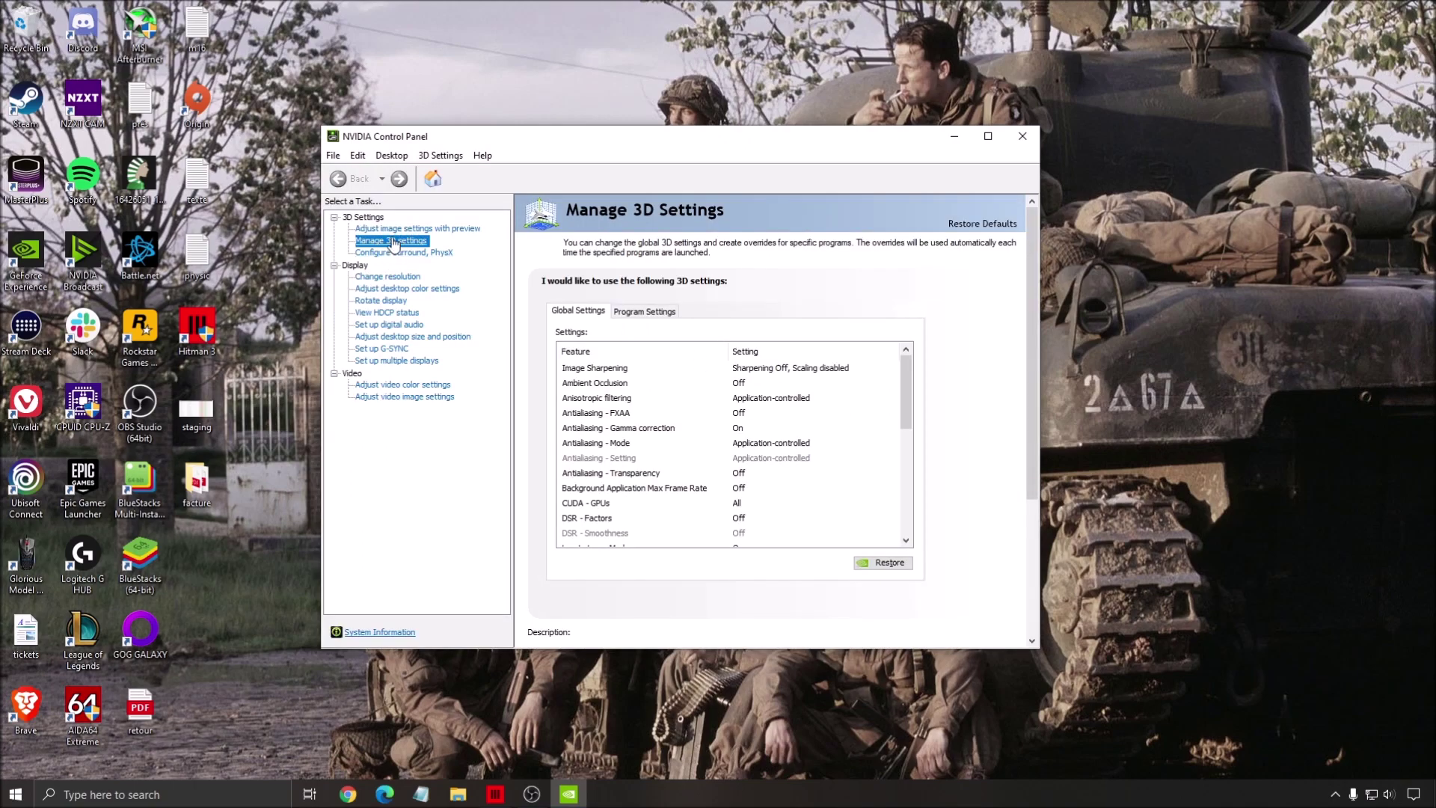
# - Set the global Power management mode to Prefer maximum performance
pyautogui.moveTo(907, 367); pyautogui.dragTo(914, 473)
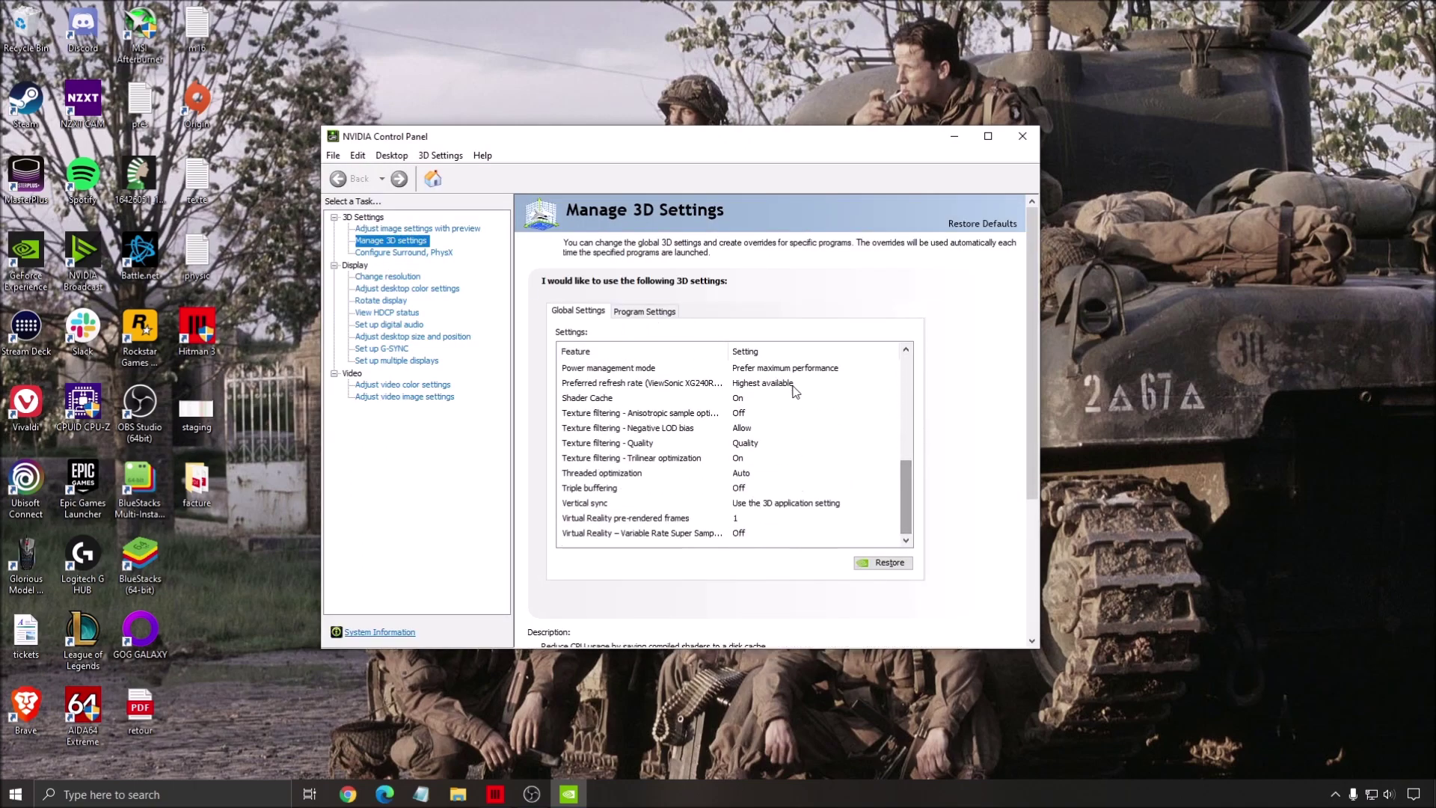
pyautogui.click(845, 370)
pyautogui.click(881, 368)
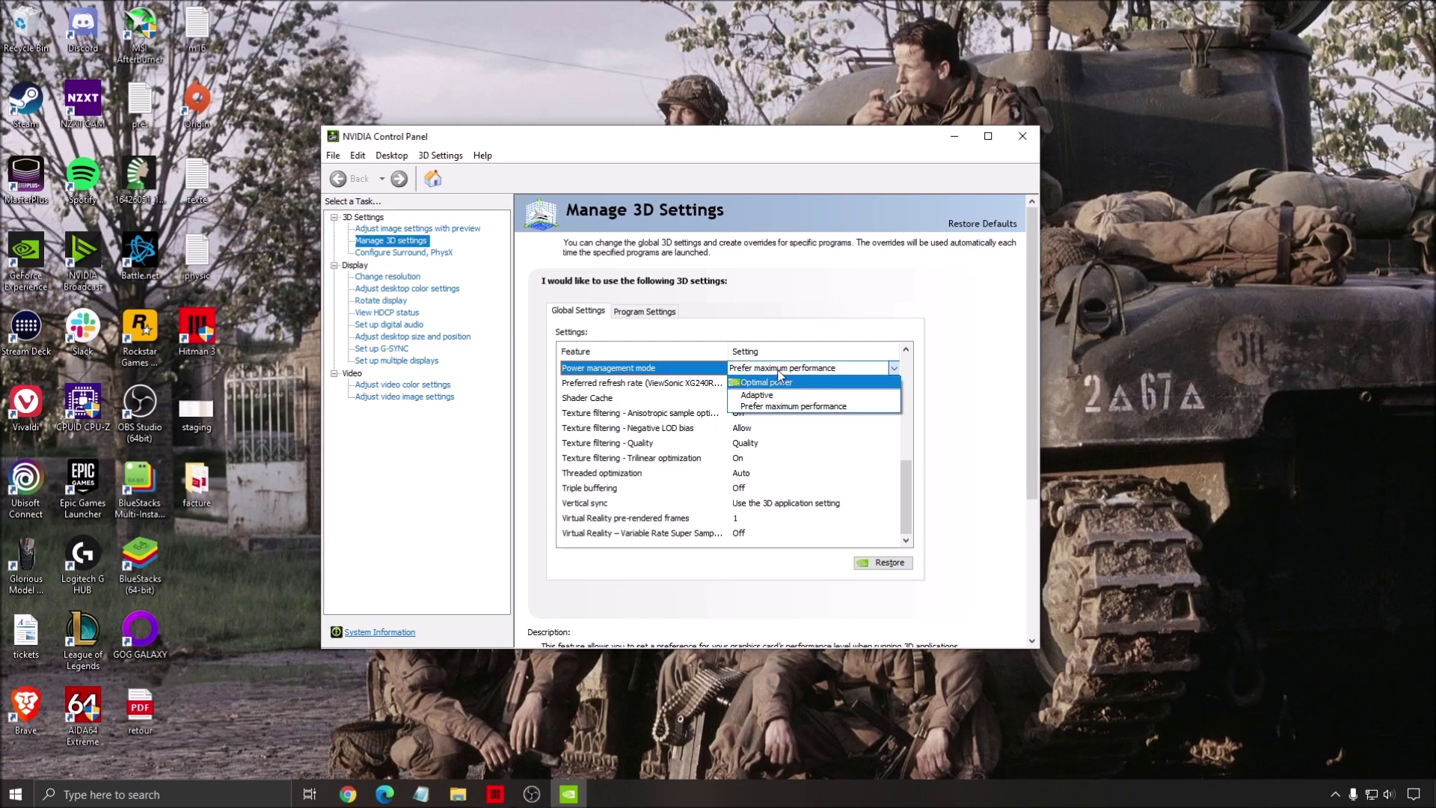
pyautogui.click(860, 408)
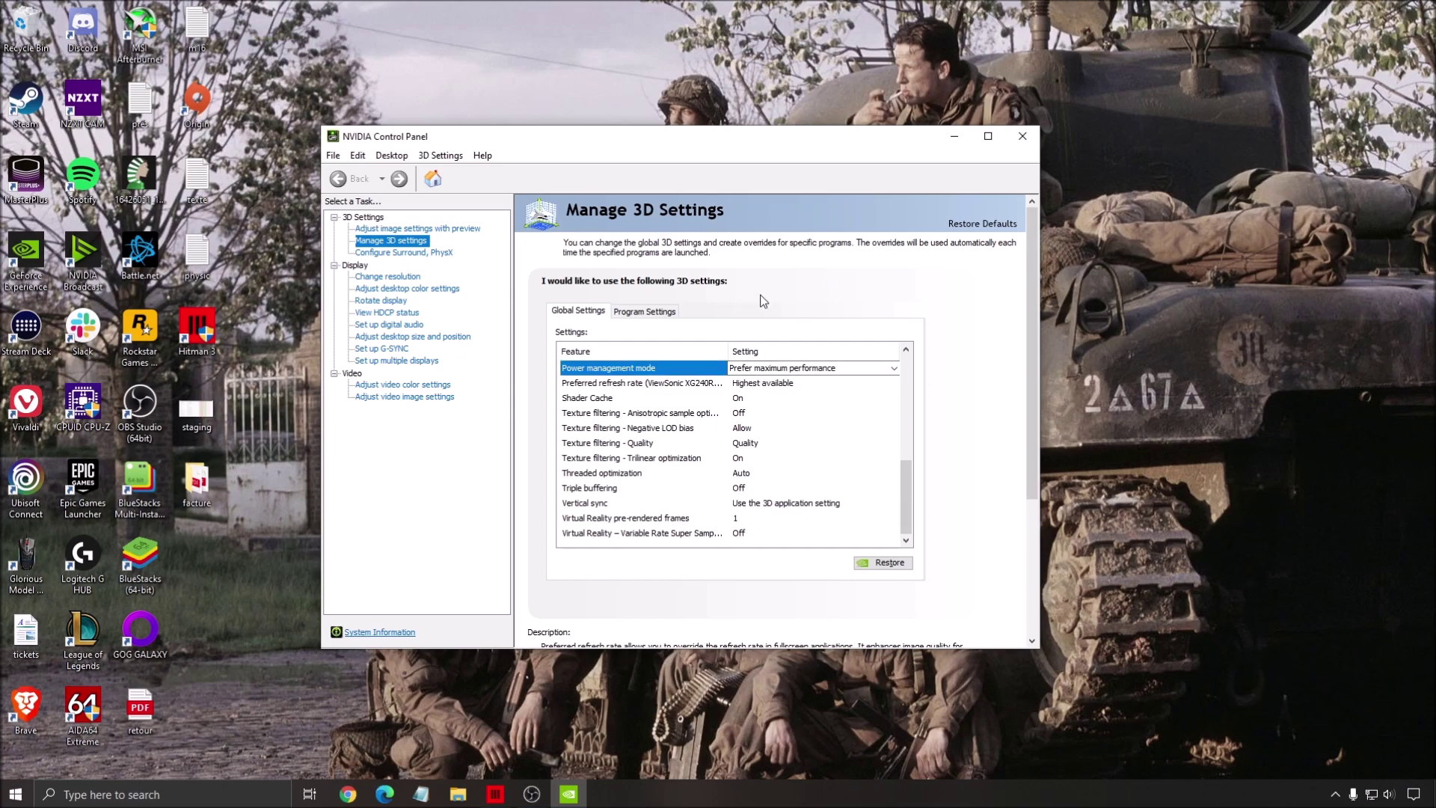
# - Check the GPU in MSI Afterburner and close NVIDIA Control Panel
pyautogui.click(1335, 794)
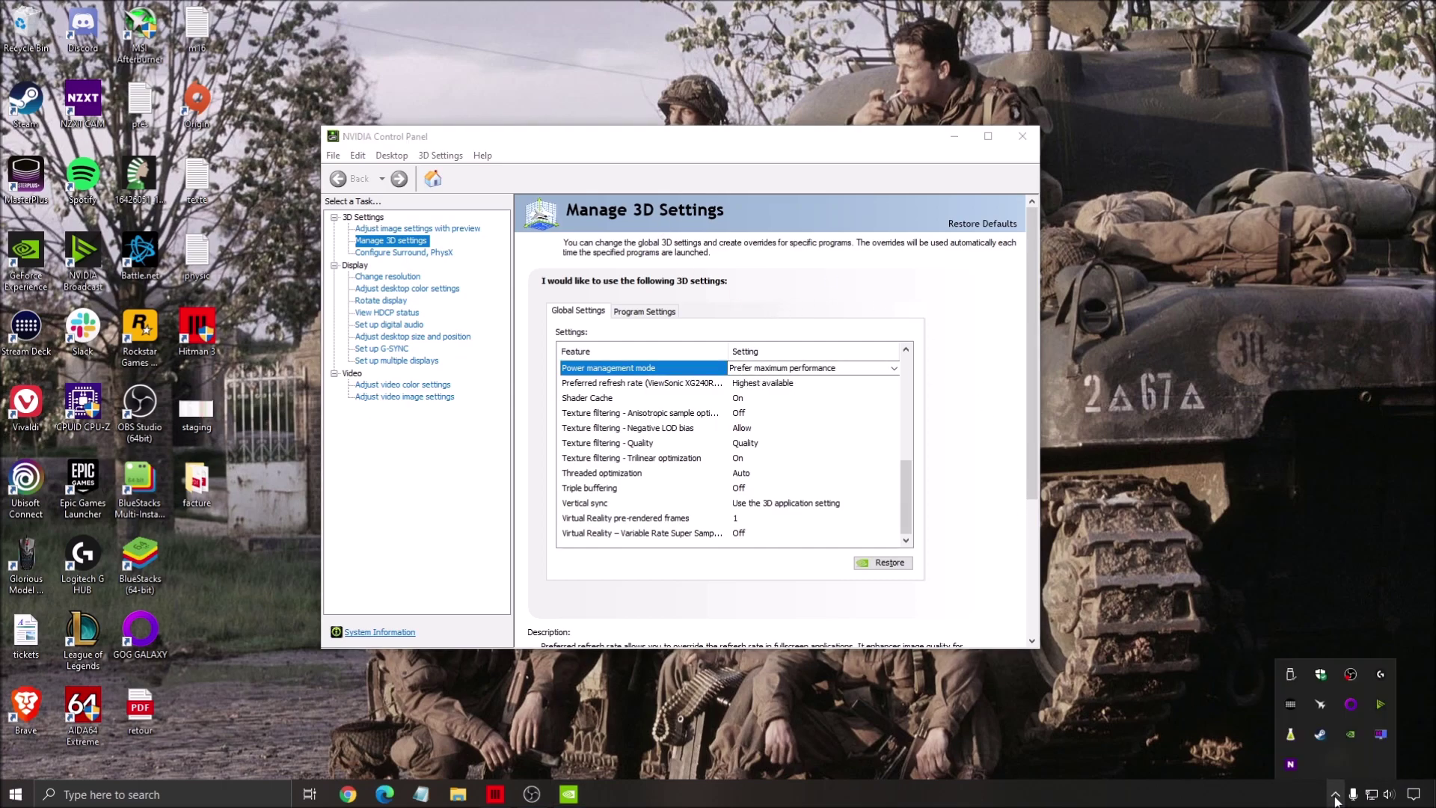
pyautogui.click(1321, 703)
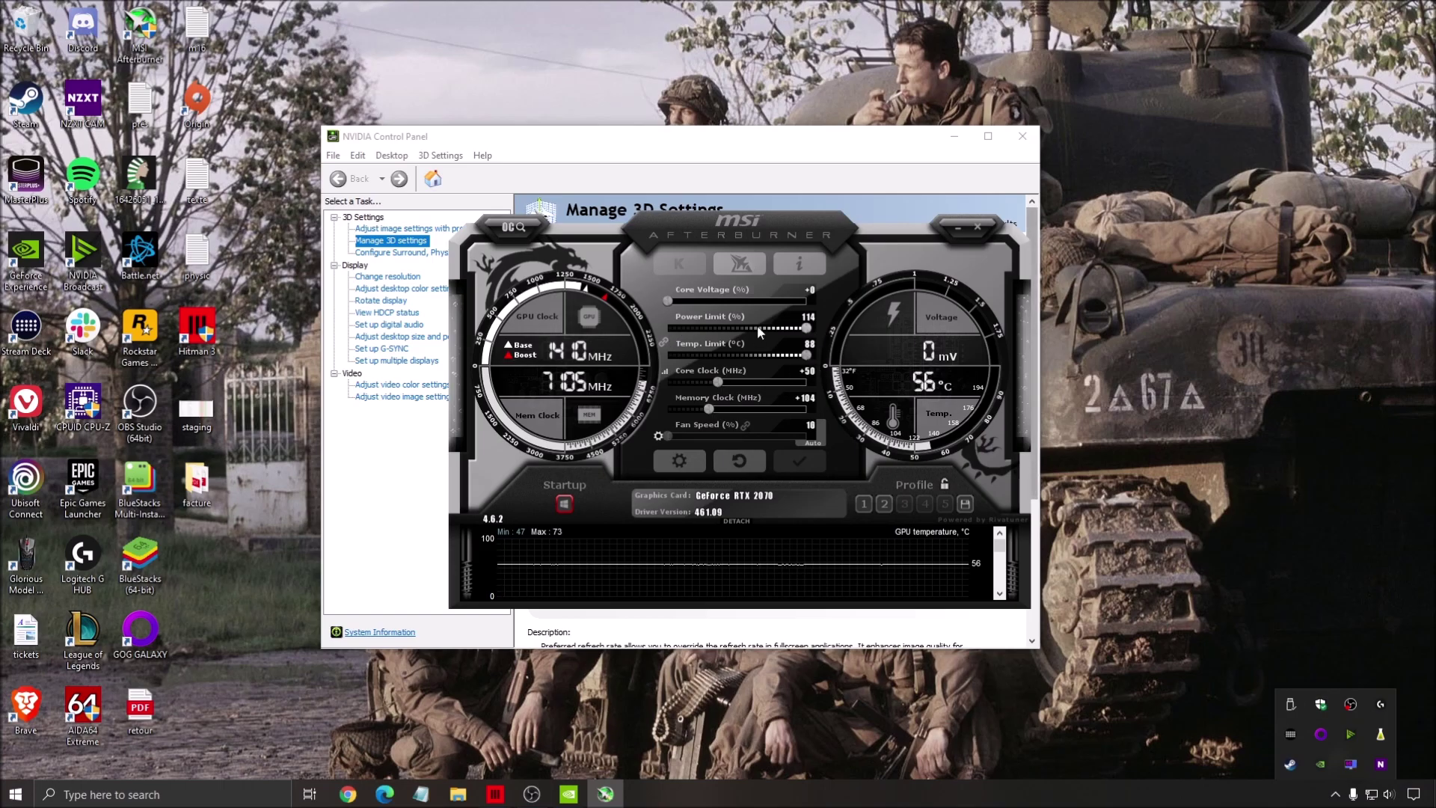
pyautogui.click(963, 224)
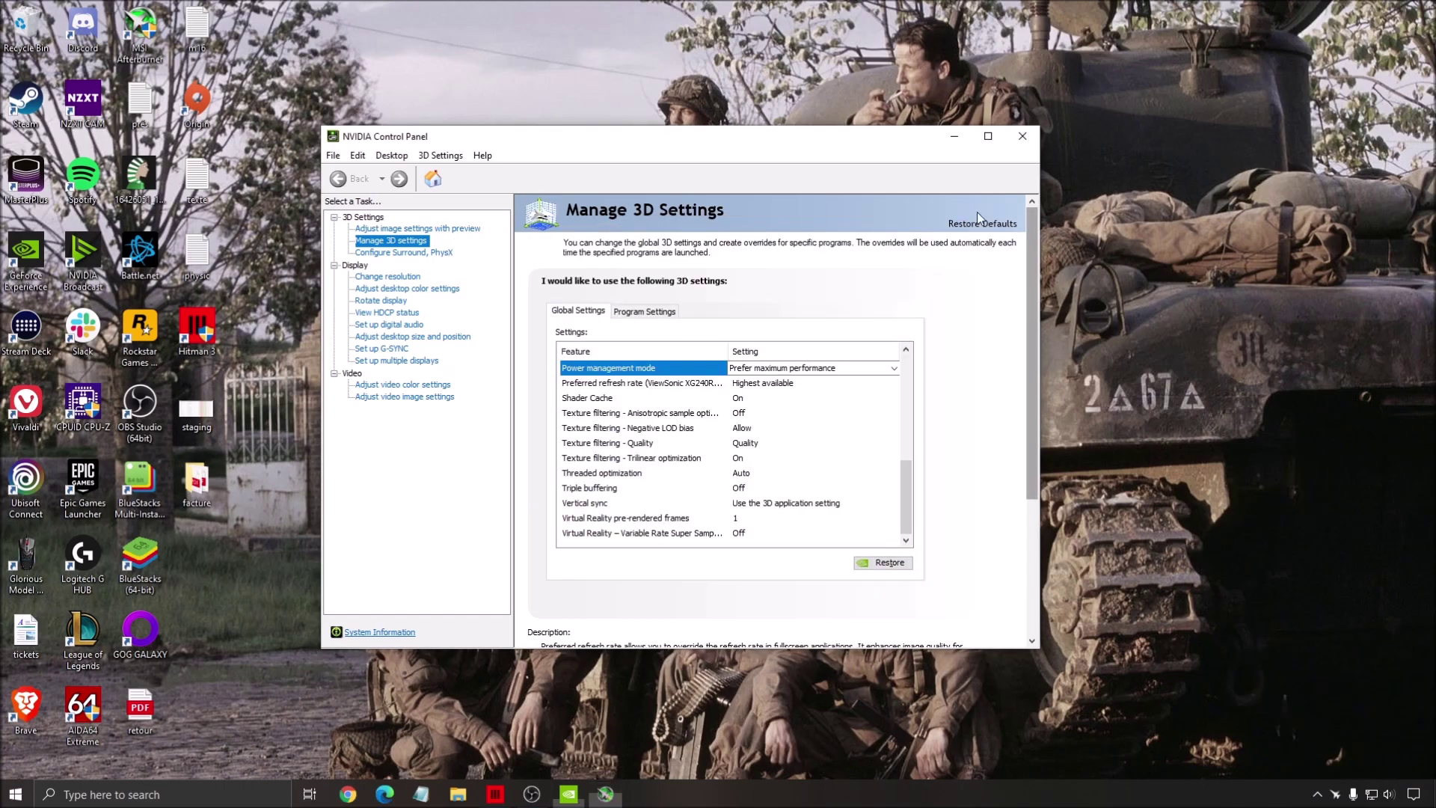
pyautogui.click(1022, 137)
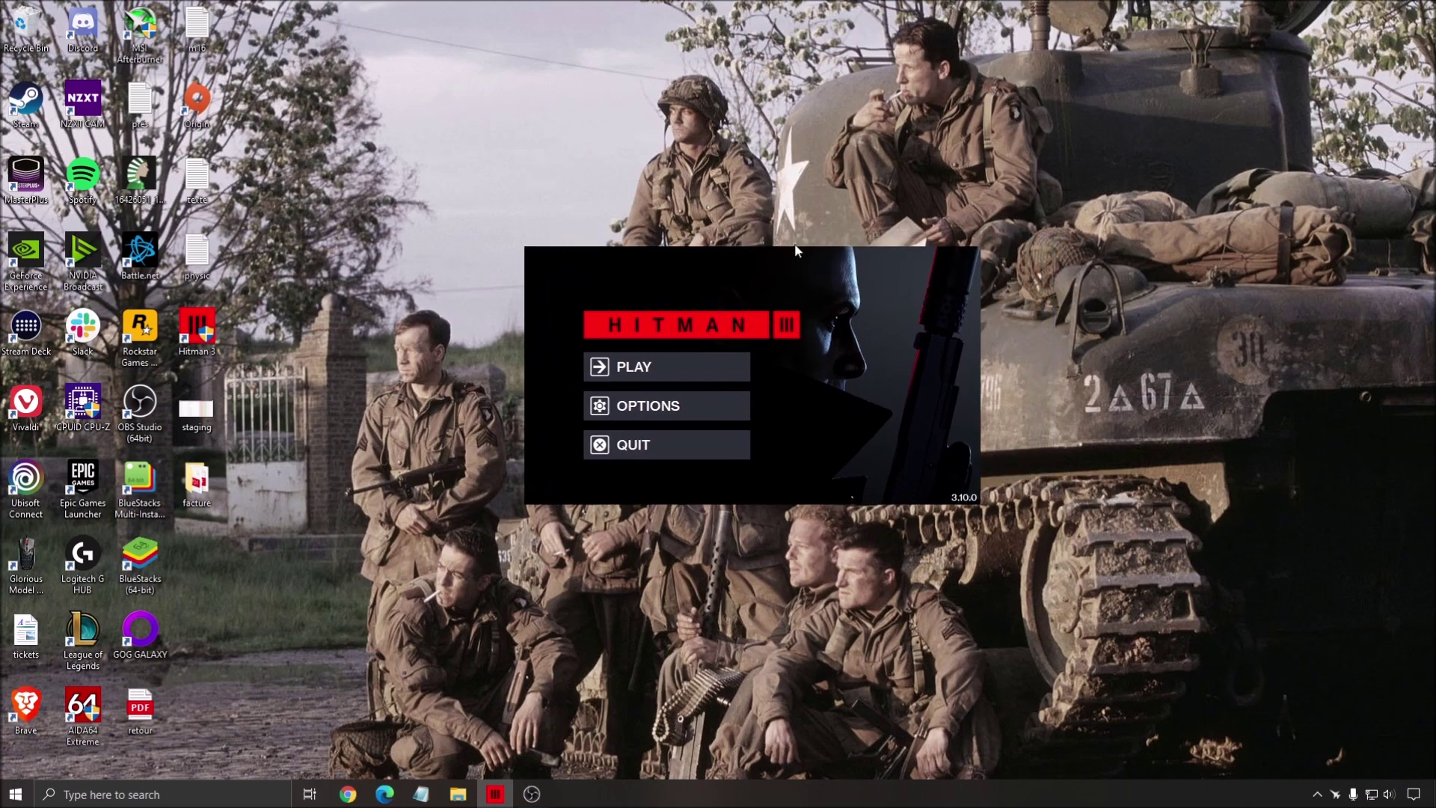
# - Open the Hitman 3 Options window and keep Dartmoor as the benchmark scene
pyautogui.click(660, 438)
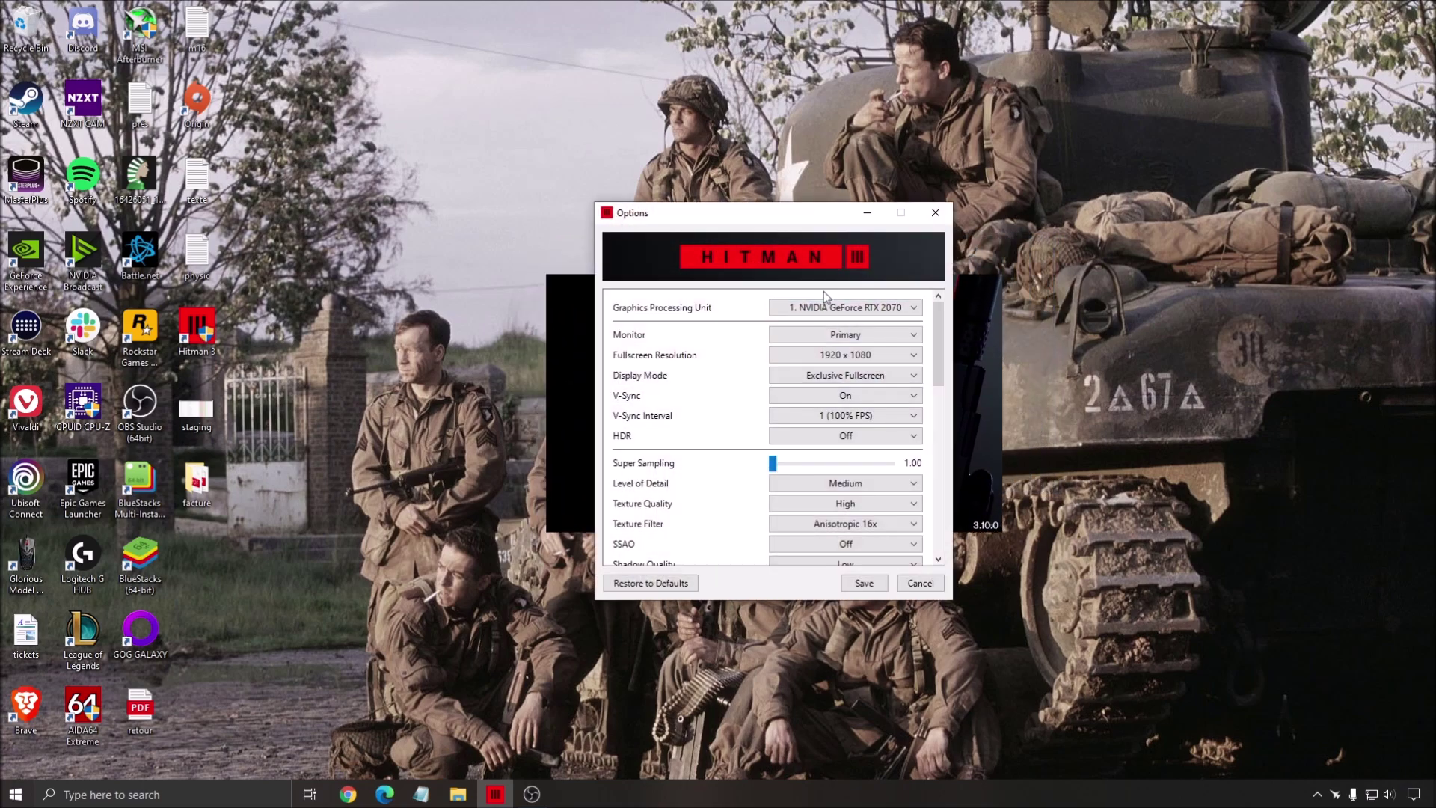
pyautogui.scroll(-1, 921, 313)
pyautogui.scroll(1, 932, 358)
pyautogui.moveTo(926, 321); pyautogui.dragTo(942, 516)
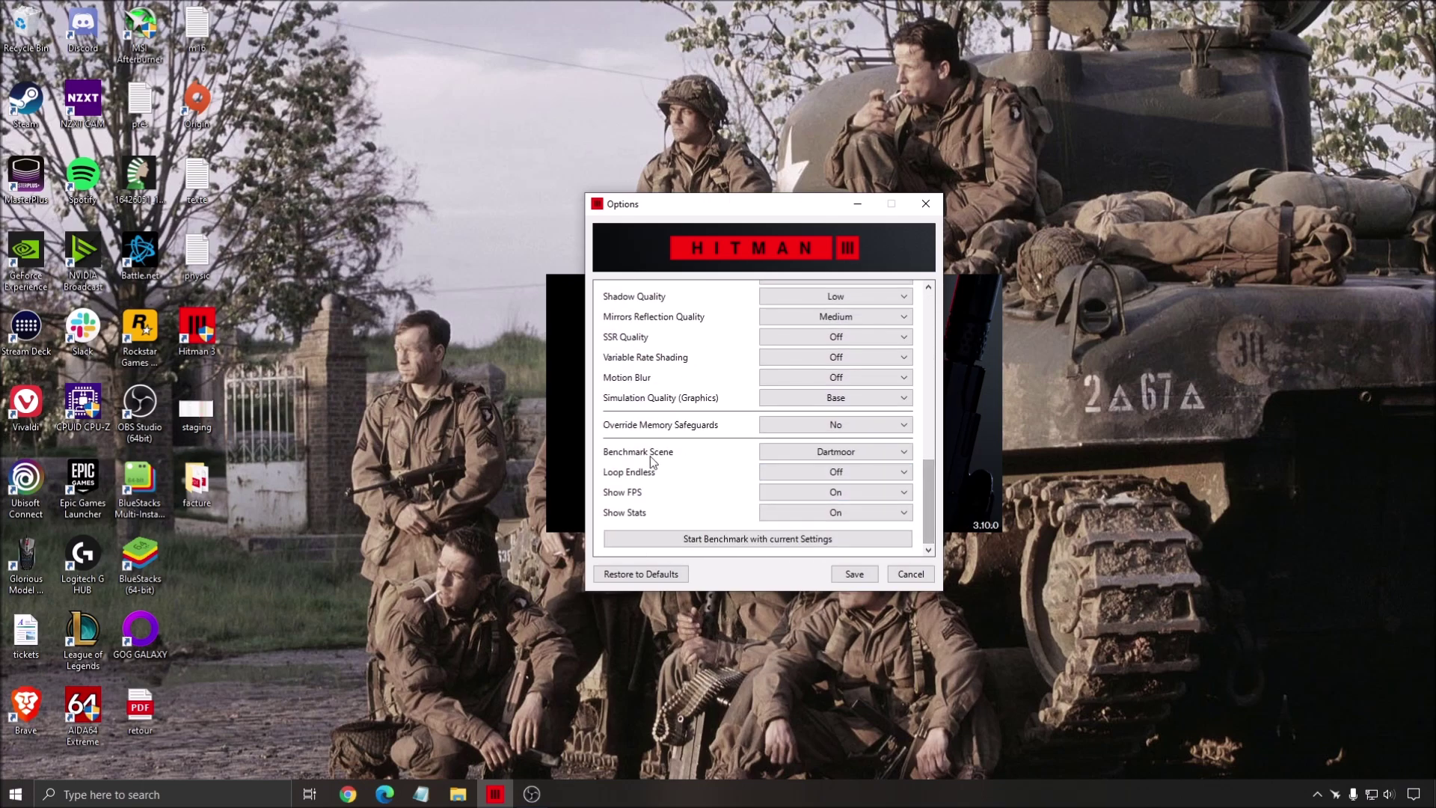
pyautogui.click(807, 452)
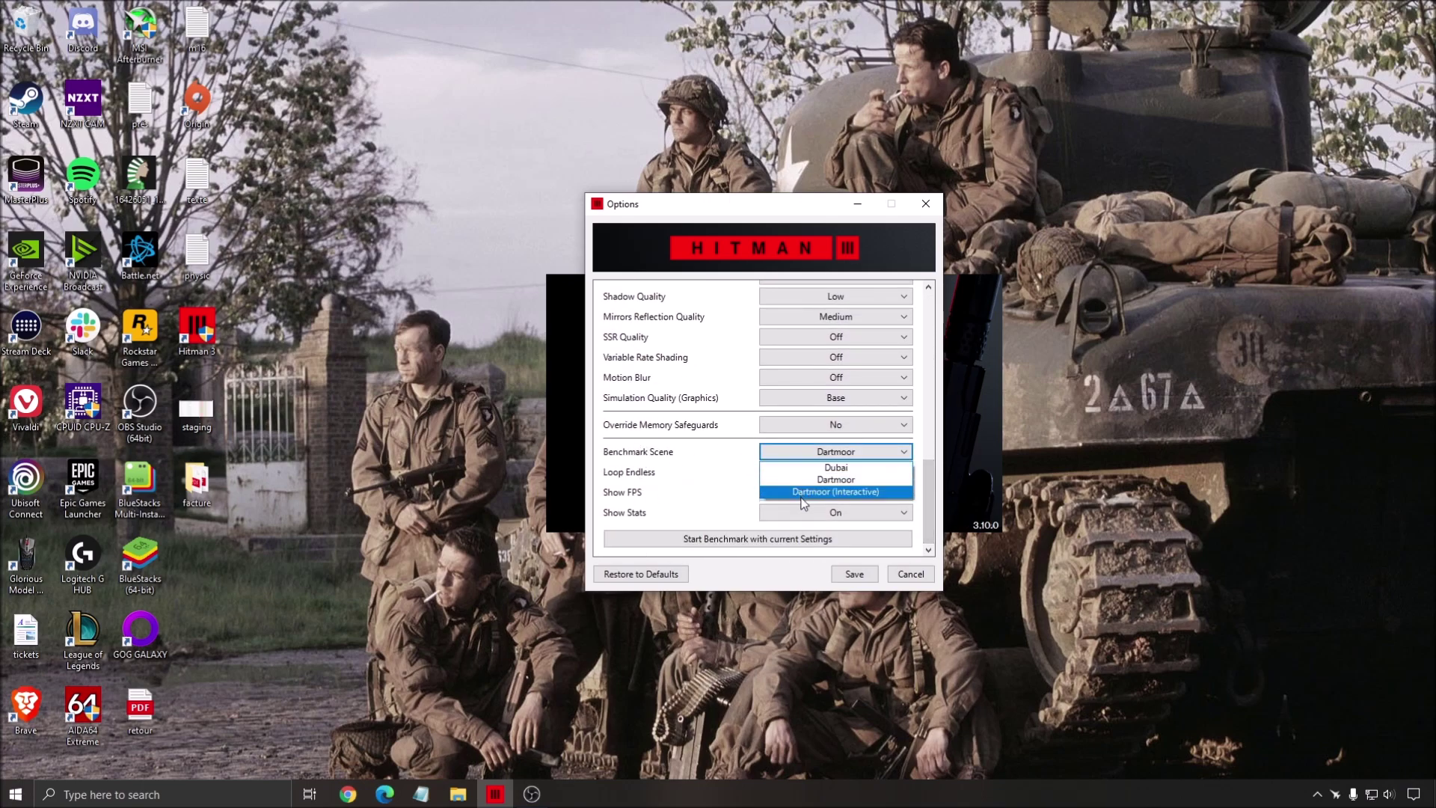
pyautogui.click(694, 454)
pyautogui.moveTo(929, 532); pyautogui.dragTo(953, 274)
pyautogui.moveTo(791, 214); pyautogui.dragTo(800, 229)
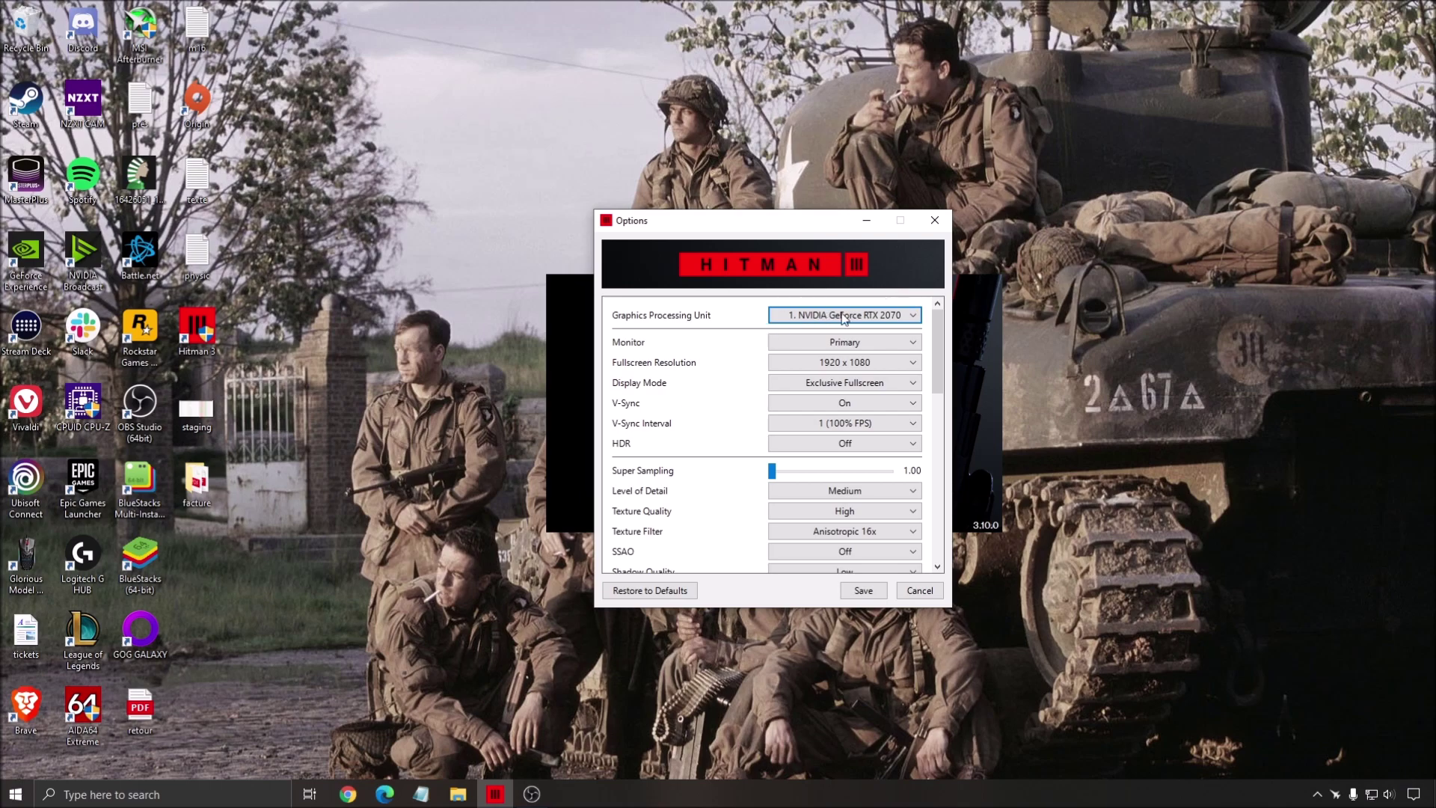
# - Review the Display Mode choices and keep Exclusive Fullscreen at 1920 x 1080
pyautogui.moveTo(940, 323); pyautogui.dragTo(940, 366)
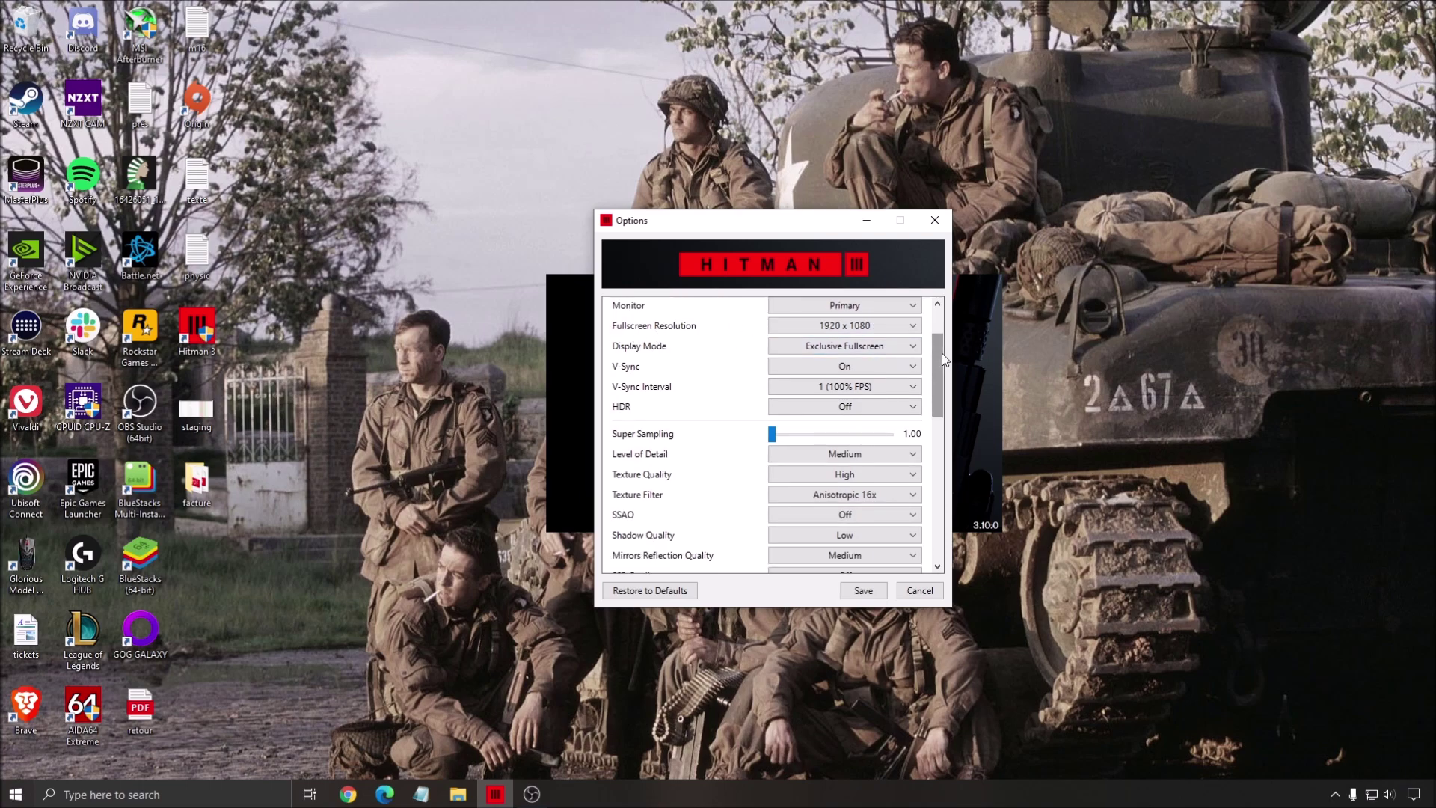
pyautogui.moveTo(942, 352)
pyautogui.mouseDown()
pyautogui.moveTo(941, 334)
pyautogui.moveTo(935, 348)
pyautogui.mouseUp()
pyautogui.click(832, 347)
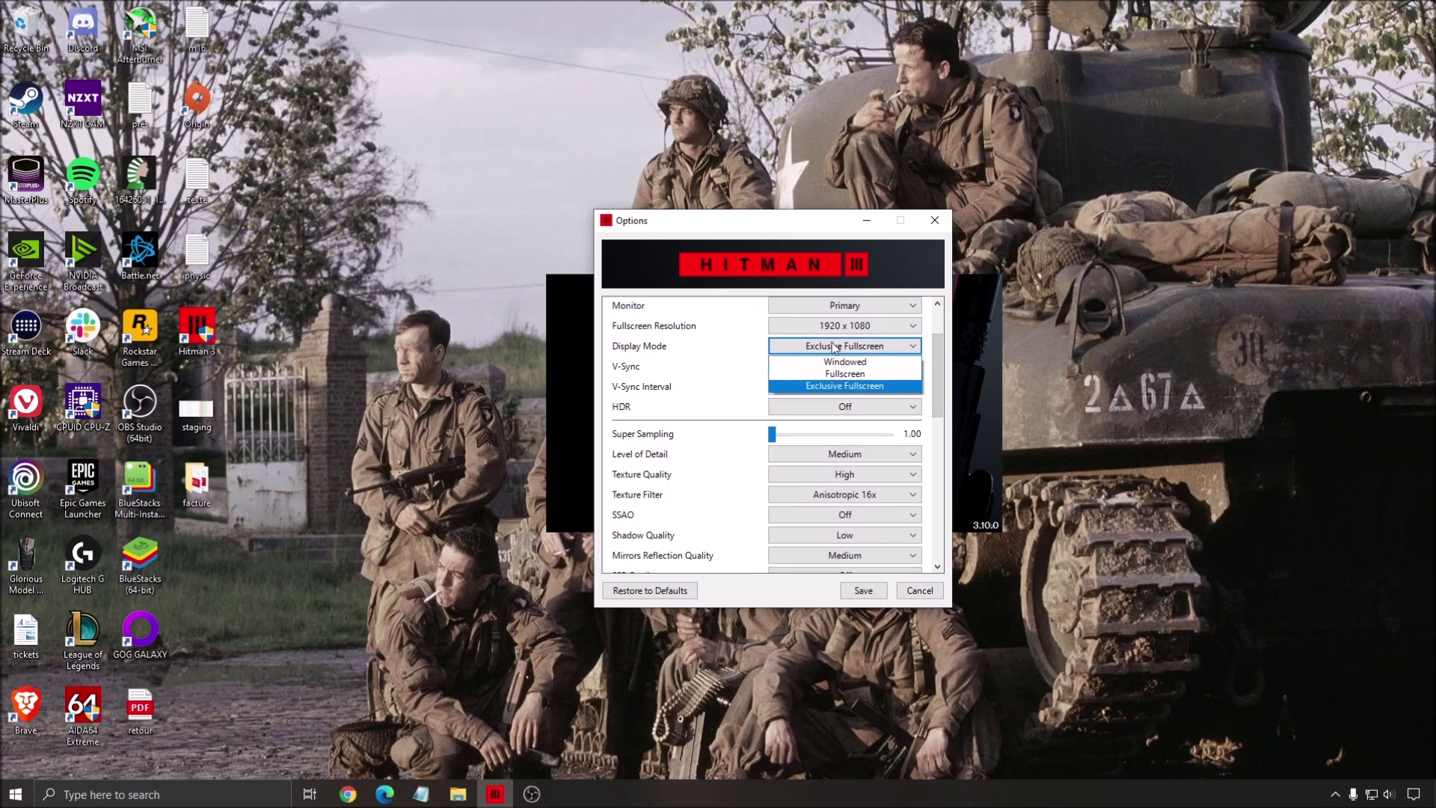
pyautogui.click(841, 386)
pyautogui.click(888, 347)
pyautogui.click(682, 359)
pyautogui.scroll(-1, 936, 357)
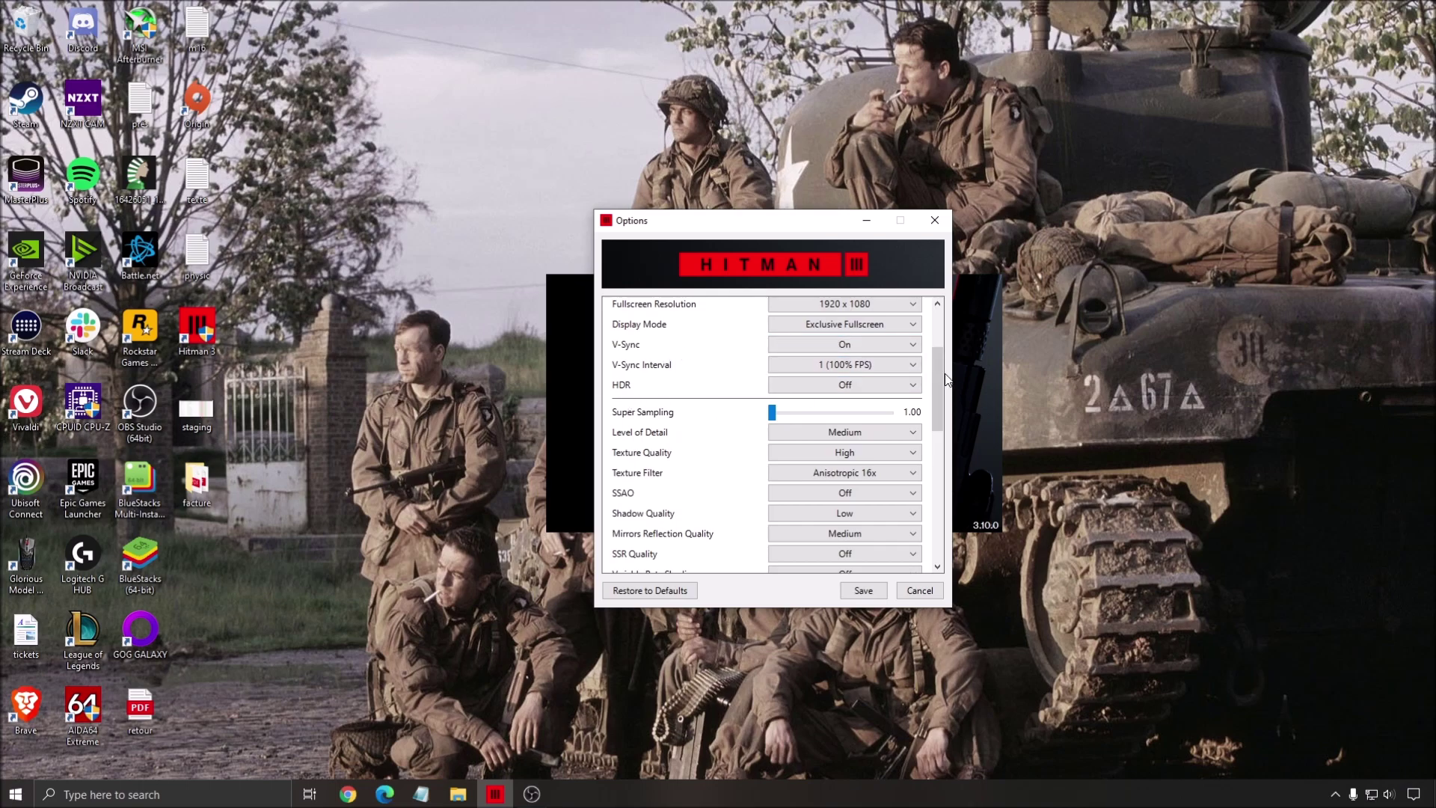
pyautogui.scroll(-2, 944, 370)
pyautogui.click(830, 344)
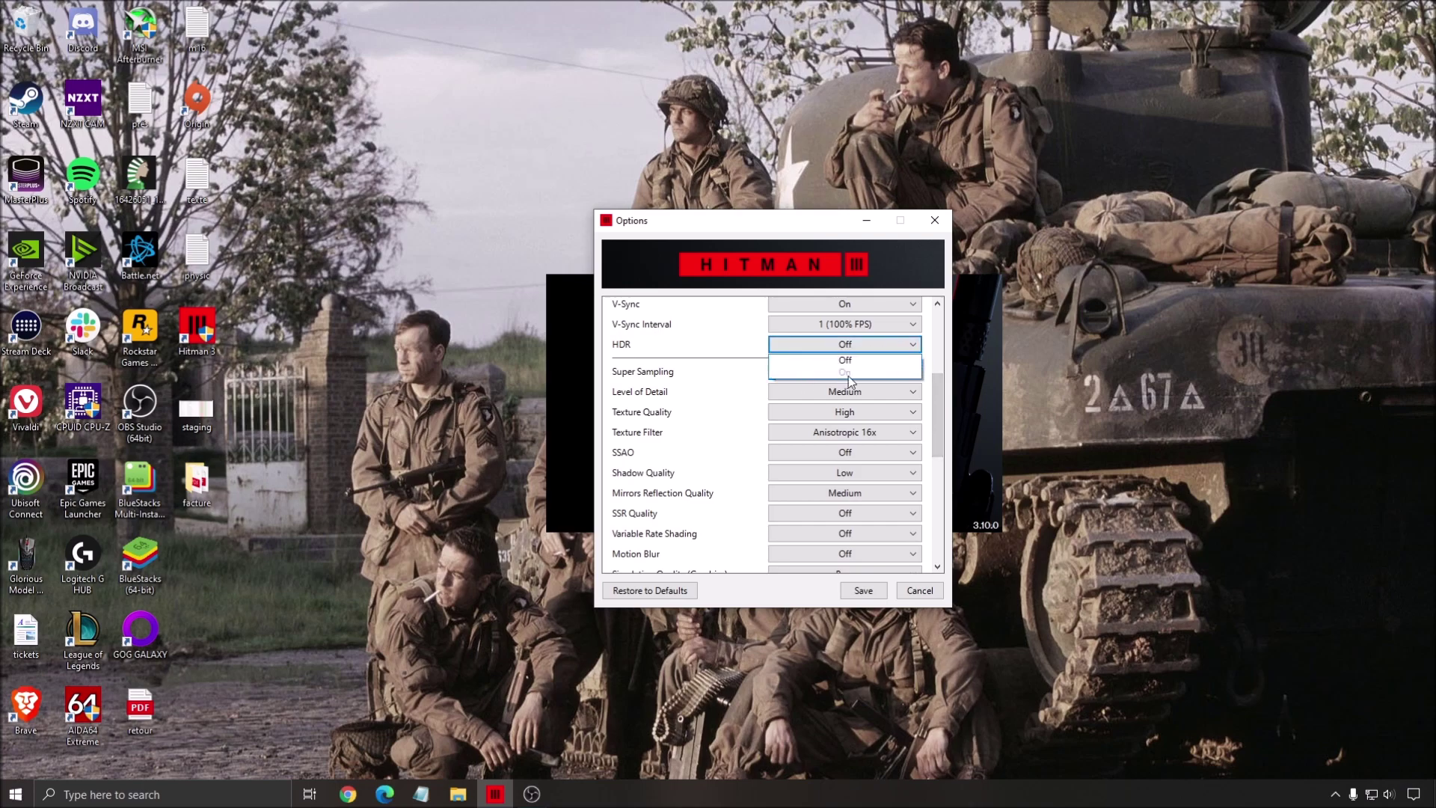
pyautogui.click(828, 356)
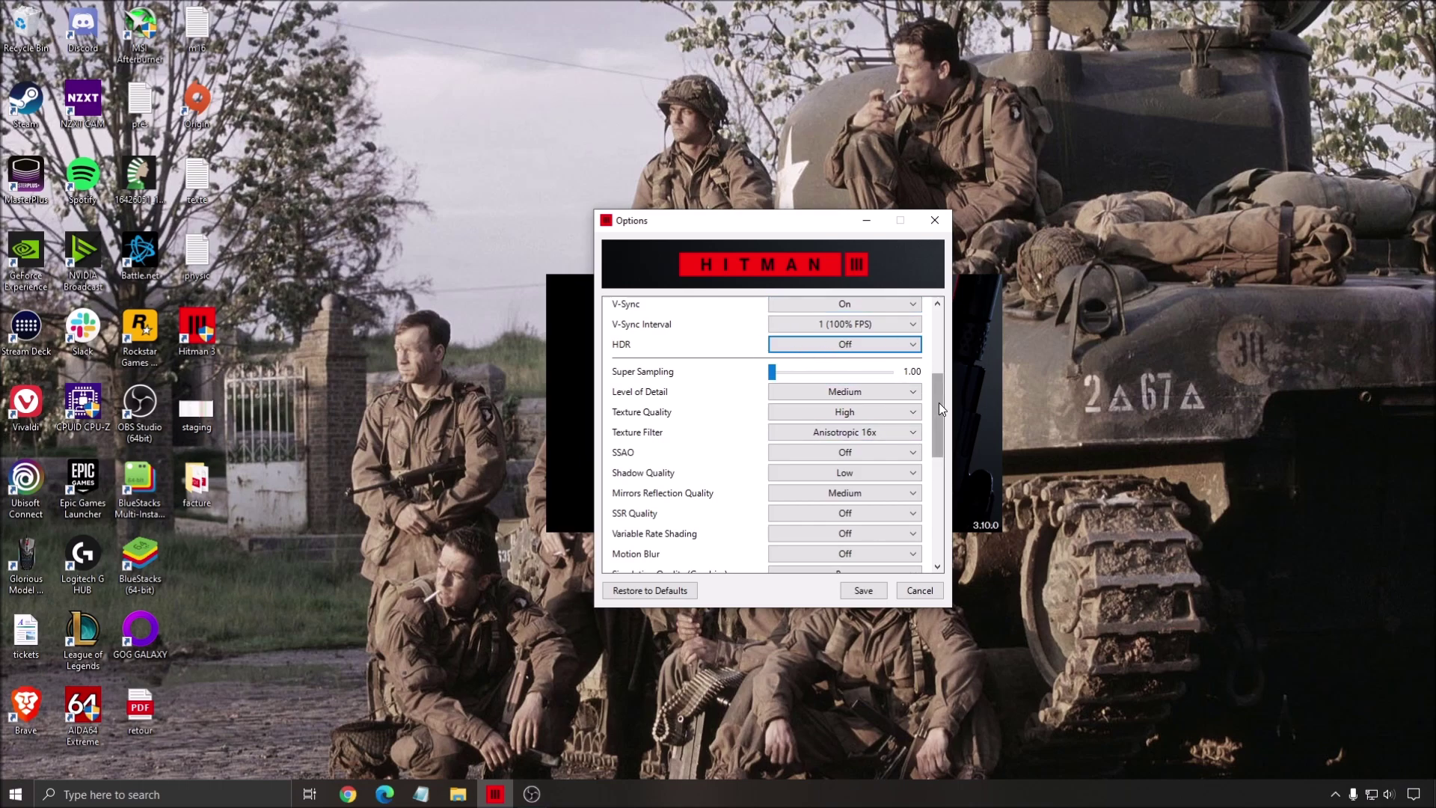
pyautogui.scroll(-1, 939, 408)
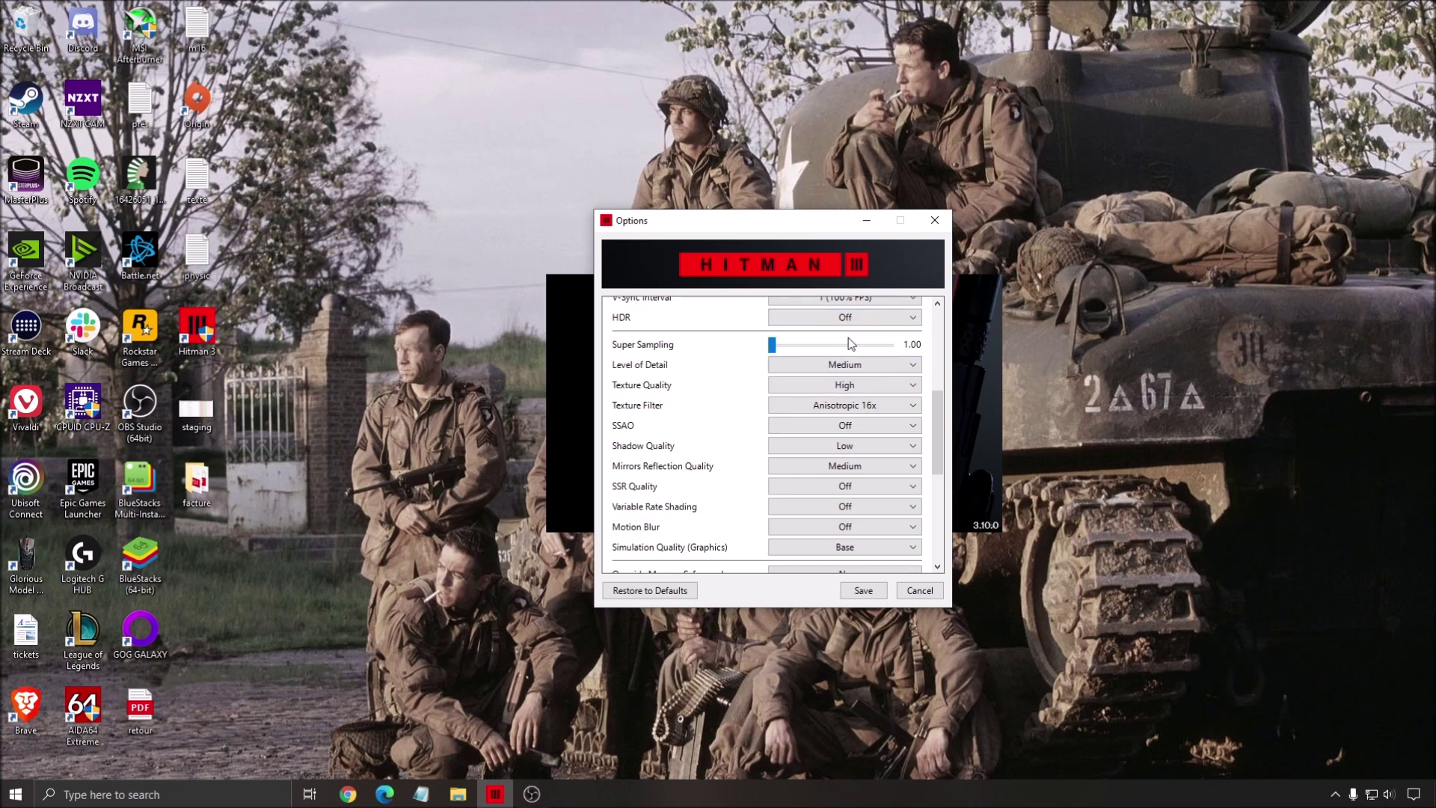
pyautogui.moveTo(772, 344)
pyautogui.mouseDown()
pyautogui.moveTo(889, 345)
pyautogui.moveTo(772, 346)
pyautogui.mouseUp()
pyautogui.scroll(-1, 777, 370)
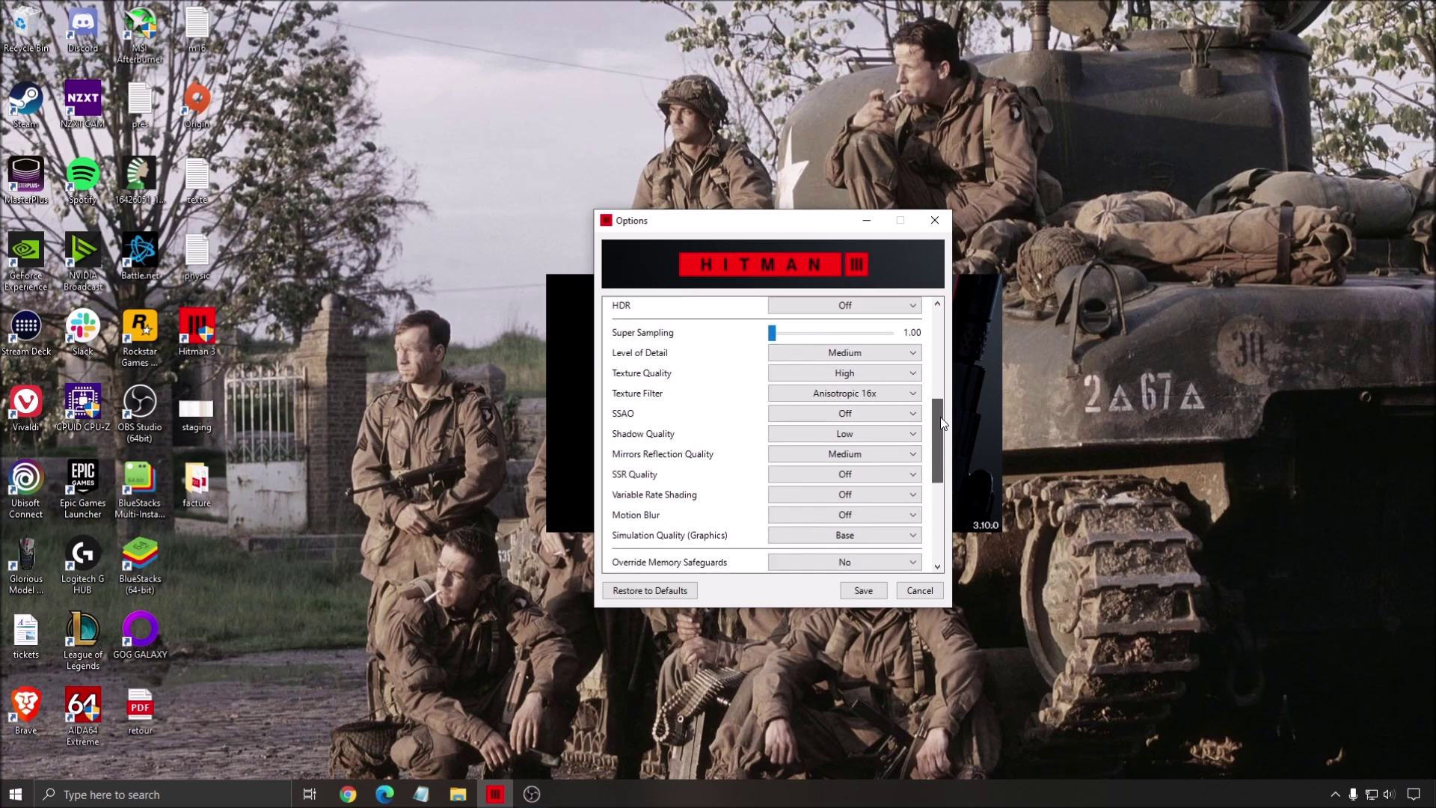
pyautogui.click(844, 352)
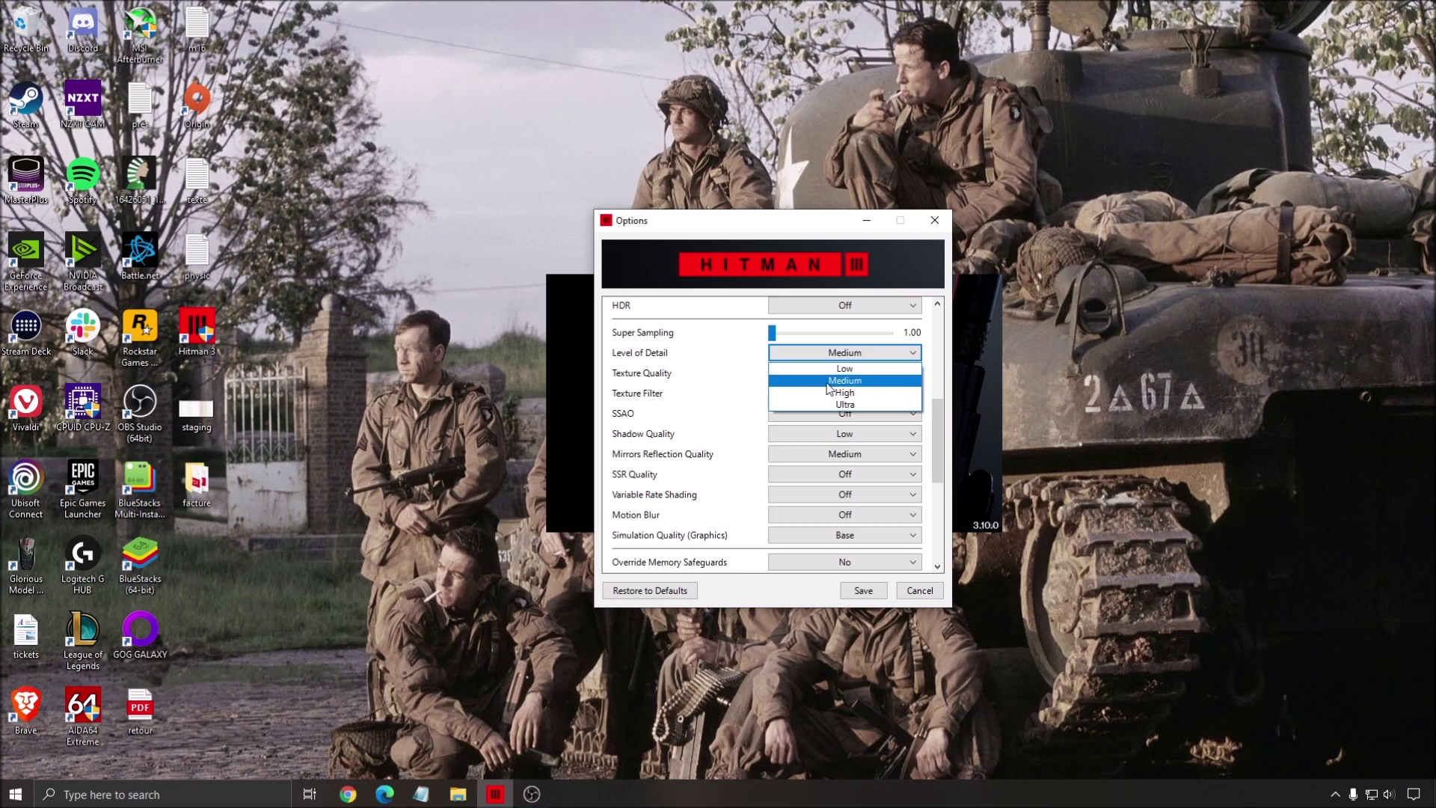
pyautogui.click(859, 382)
pyautogui.scroll(-1, 939, 426)
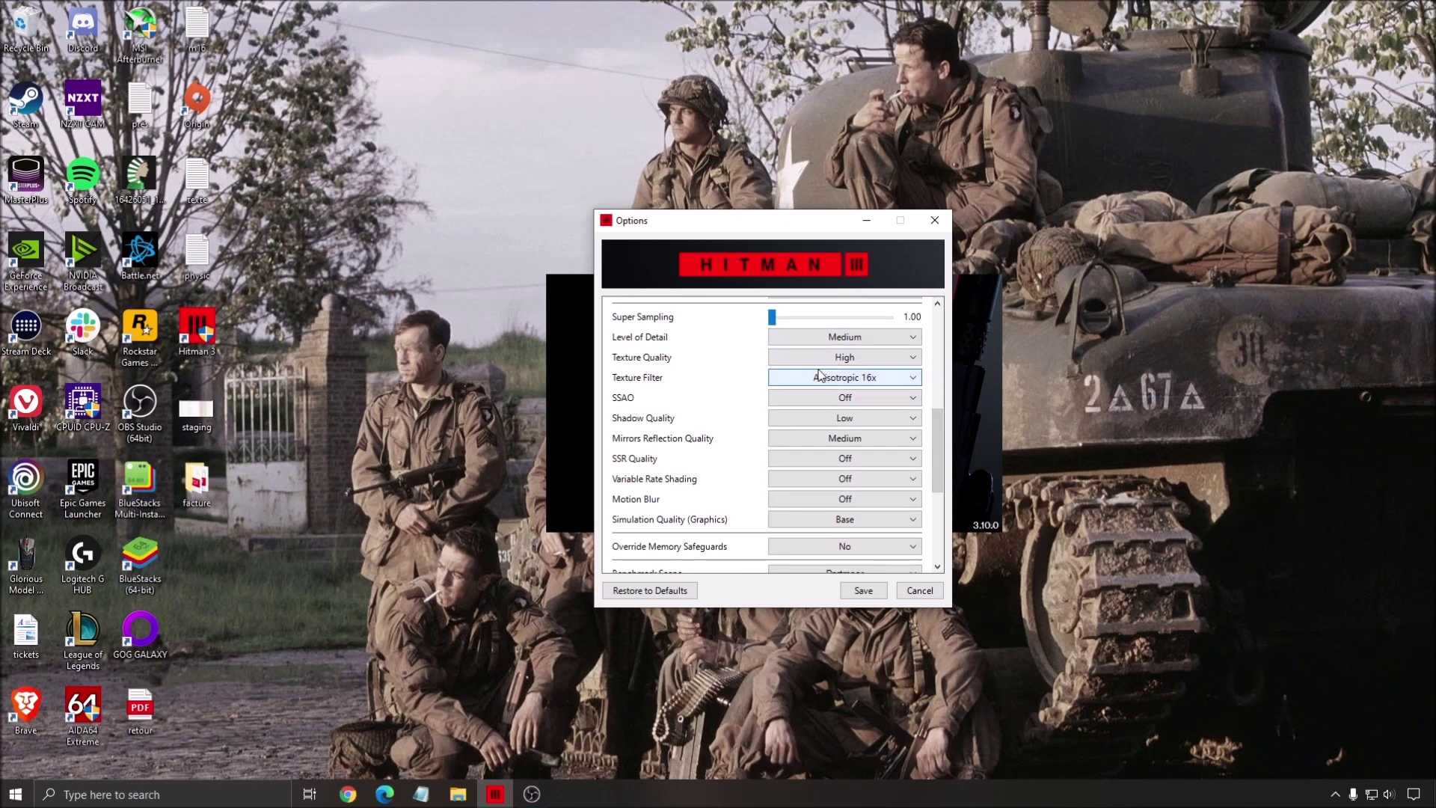
pyautogui.click(855, 358)
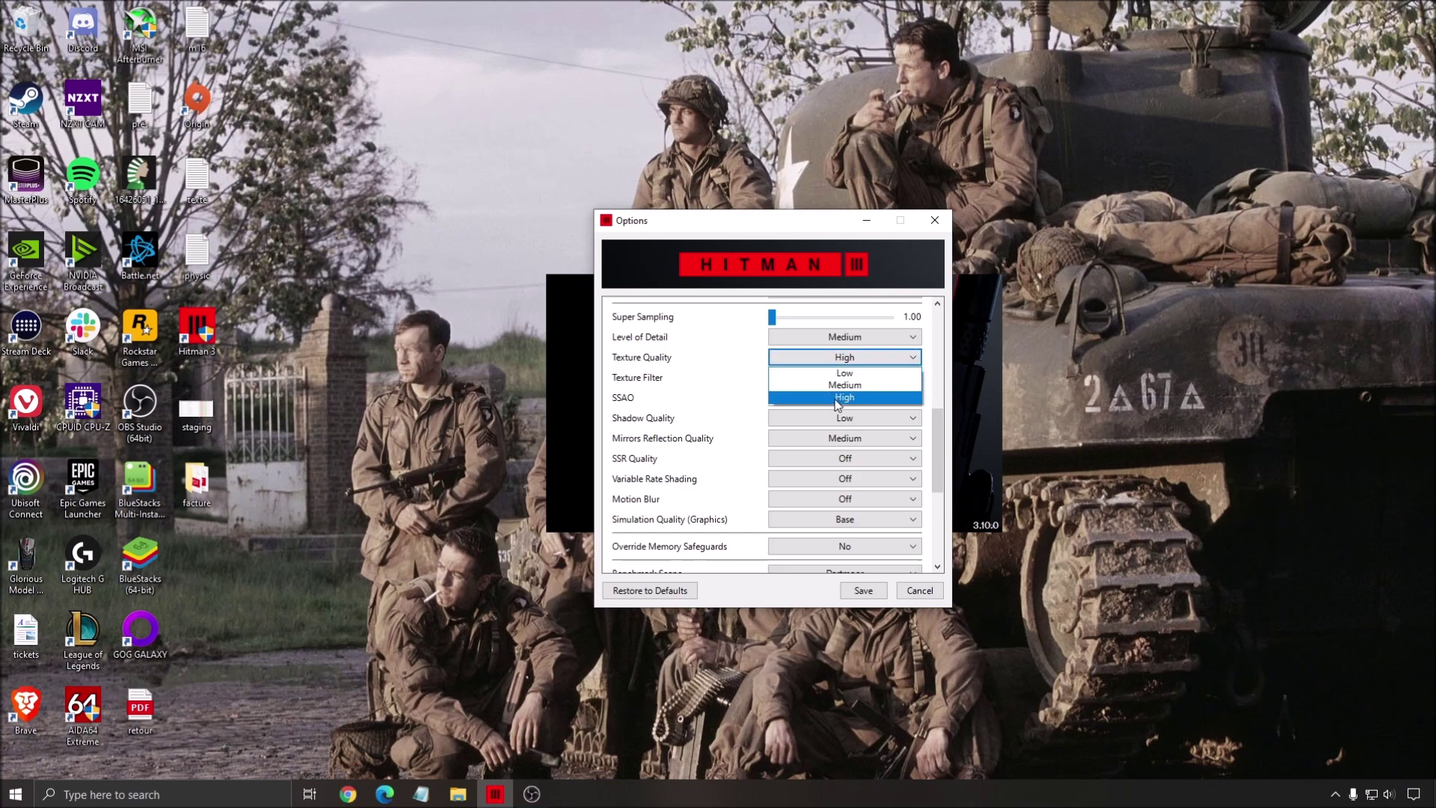
pyautogui.click(837, 399)
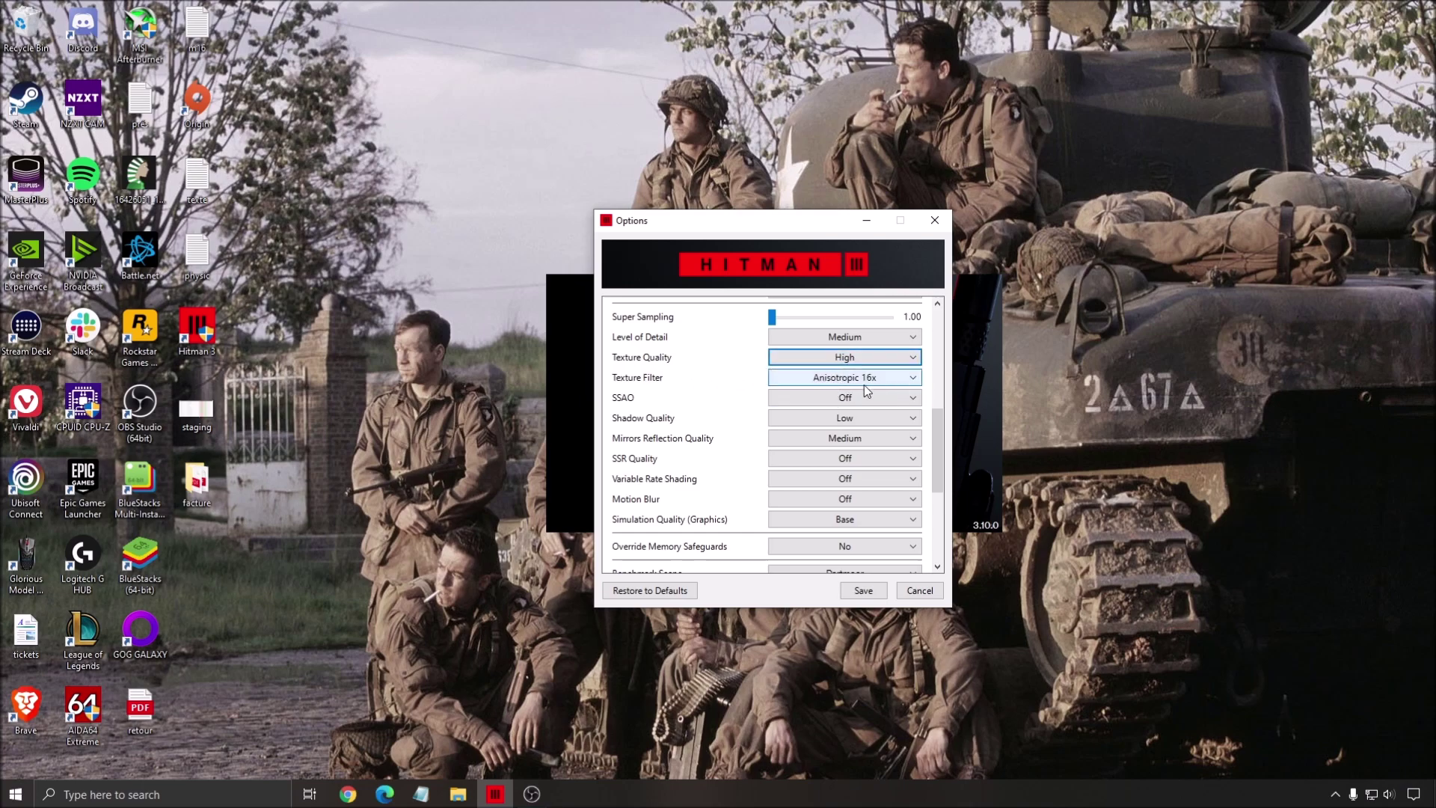
pyautogui.click(837, 363)
pyautogui.click(841, 376)
pyautogui.click(843, 377)
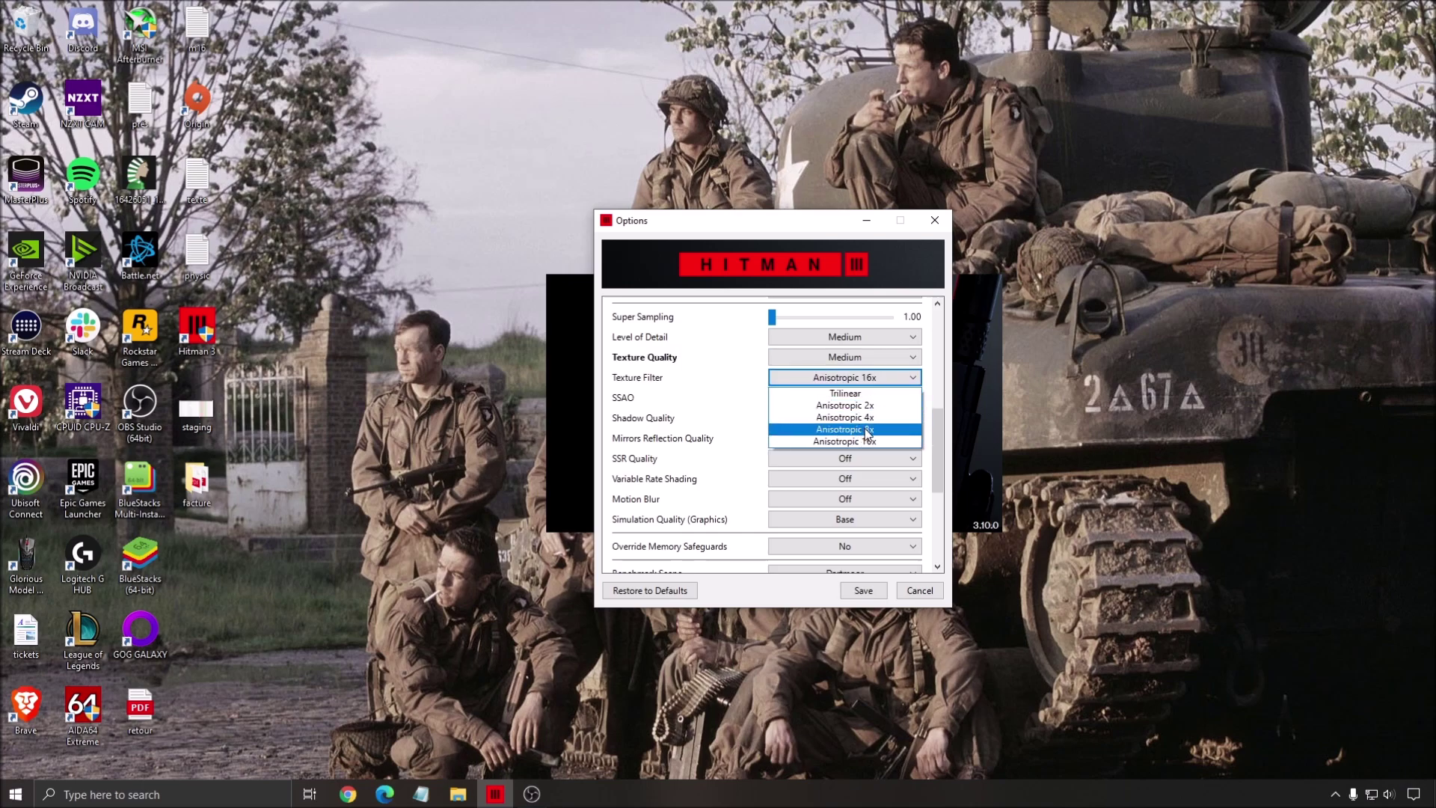
pyautogui.click(861, 419)
pyautogui.click(852, 381)
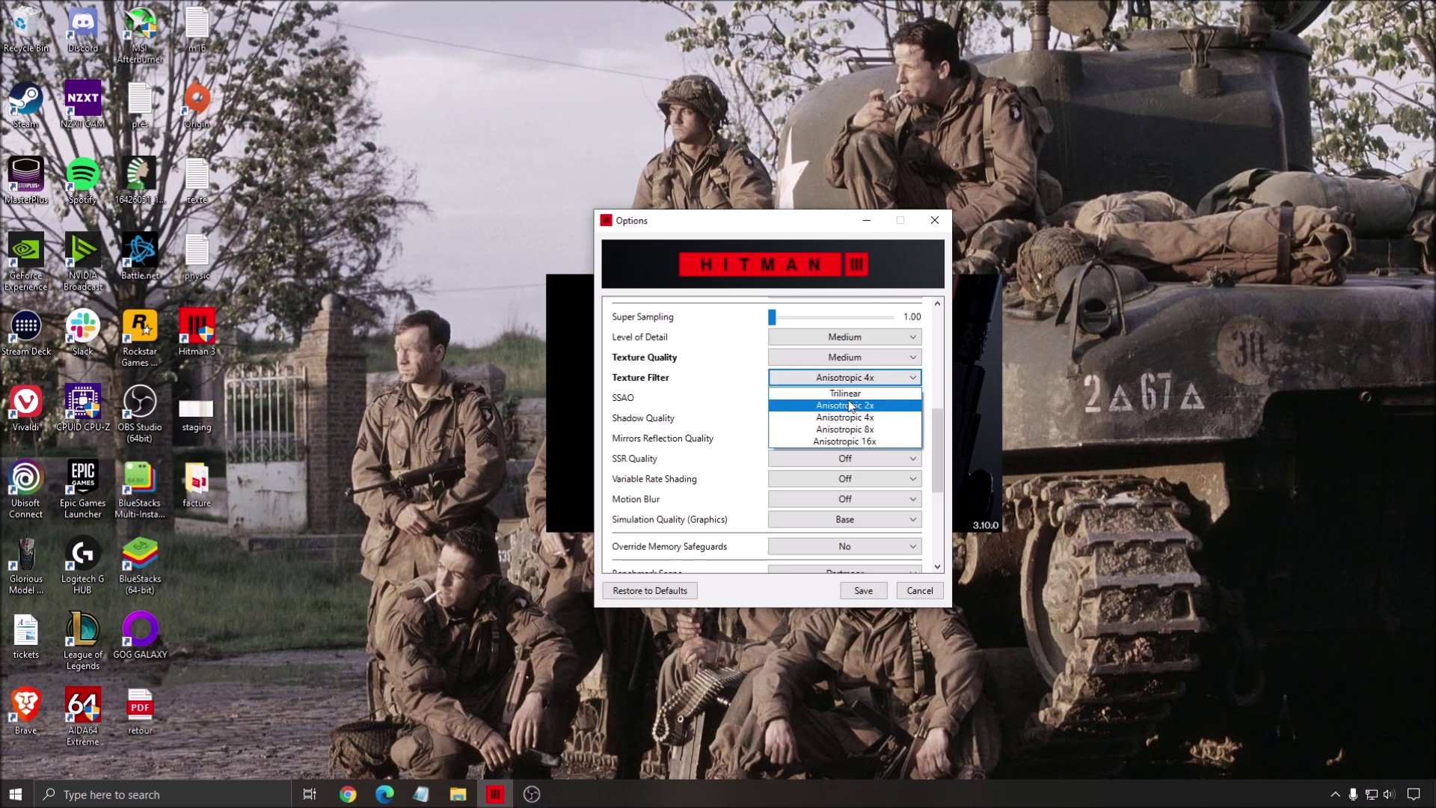
pyautogui.click(850, 407)
pyautogui.click(845, 356)
pyautogui.click(830, 372)
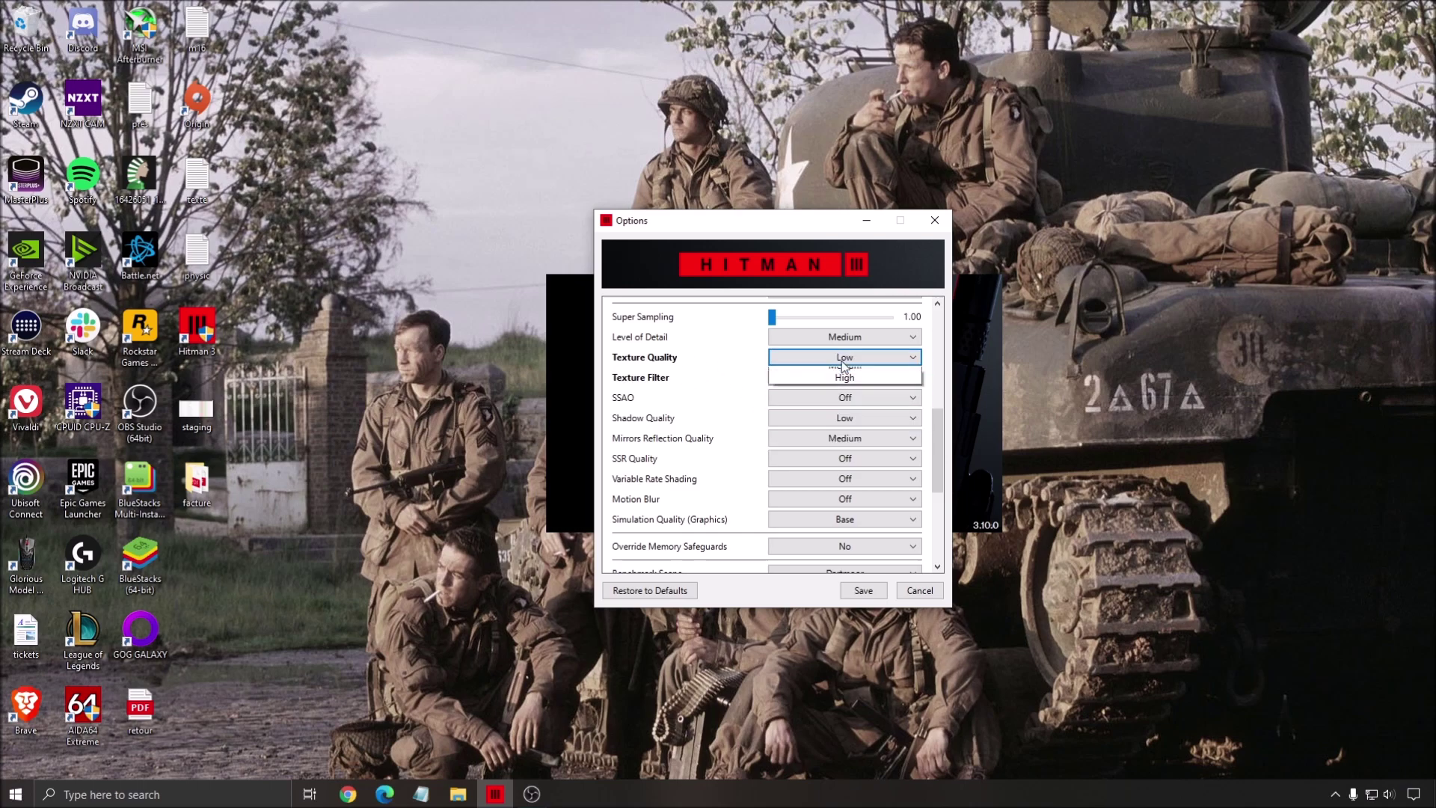
pyautogui.click(838, 357)
pyautogui.click(843, 398)
pyautogui.click(843, 377)
pyautogui.click(849, 432)
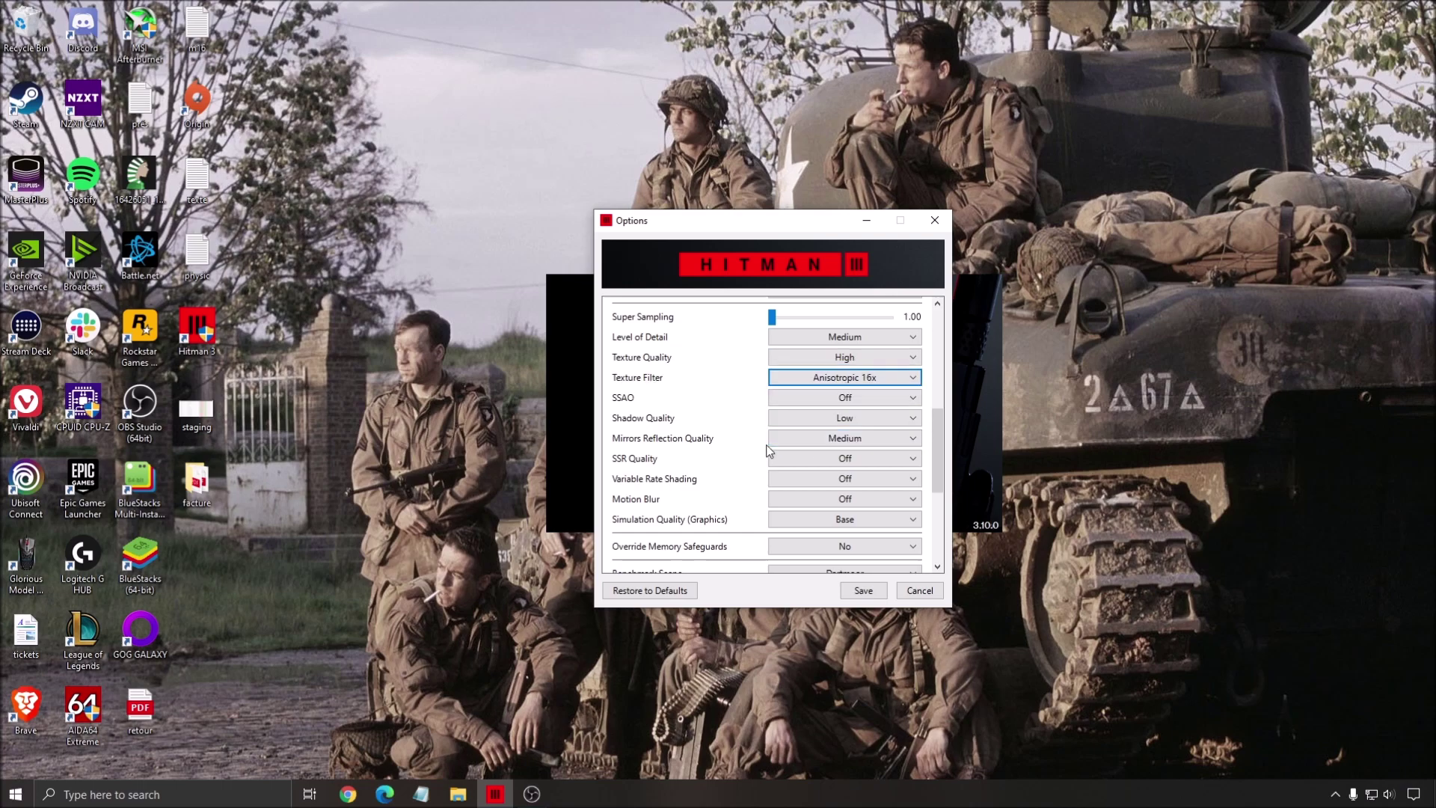
pyautogui.scroll(-2, 935, 423)
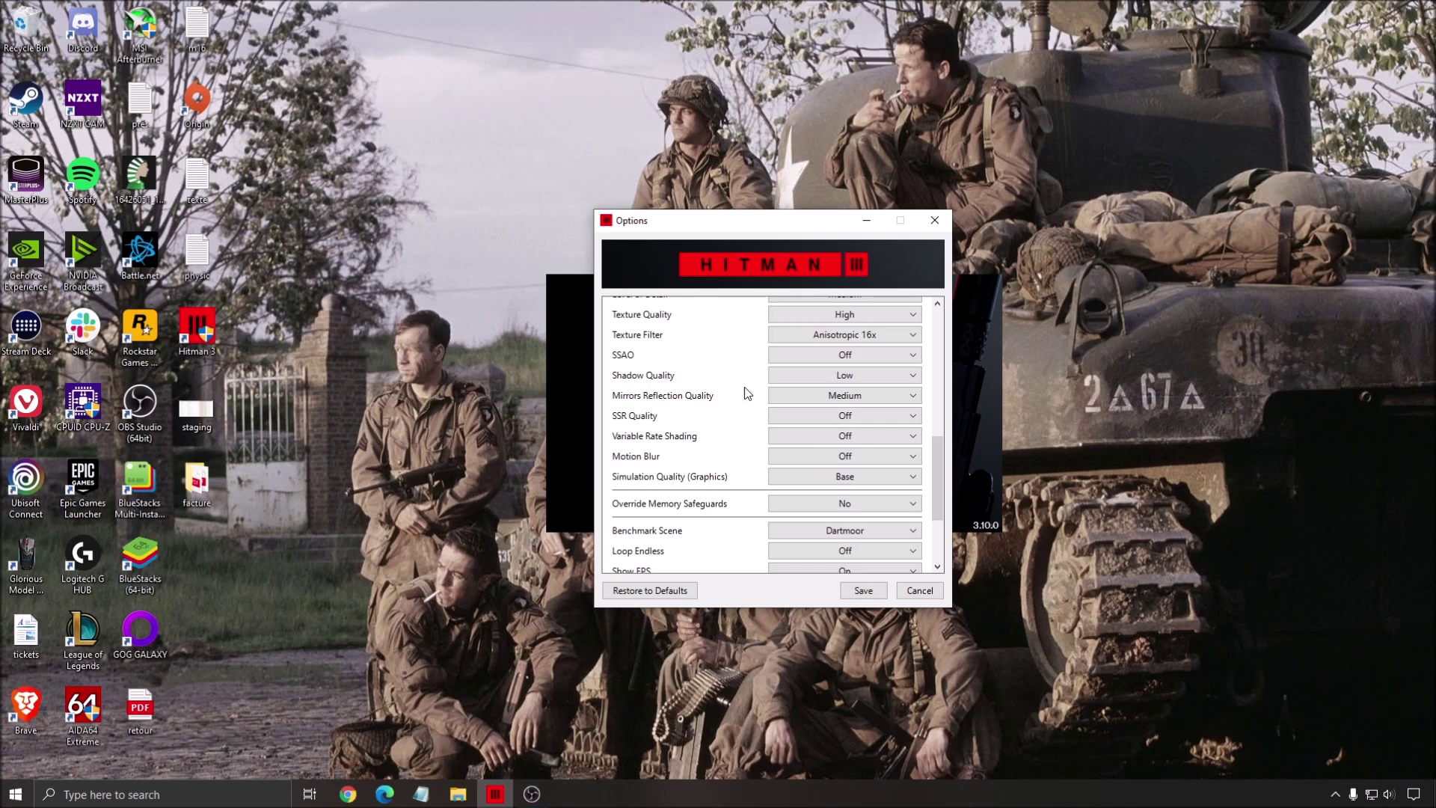
pyautogui.click(848, 357)
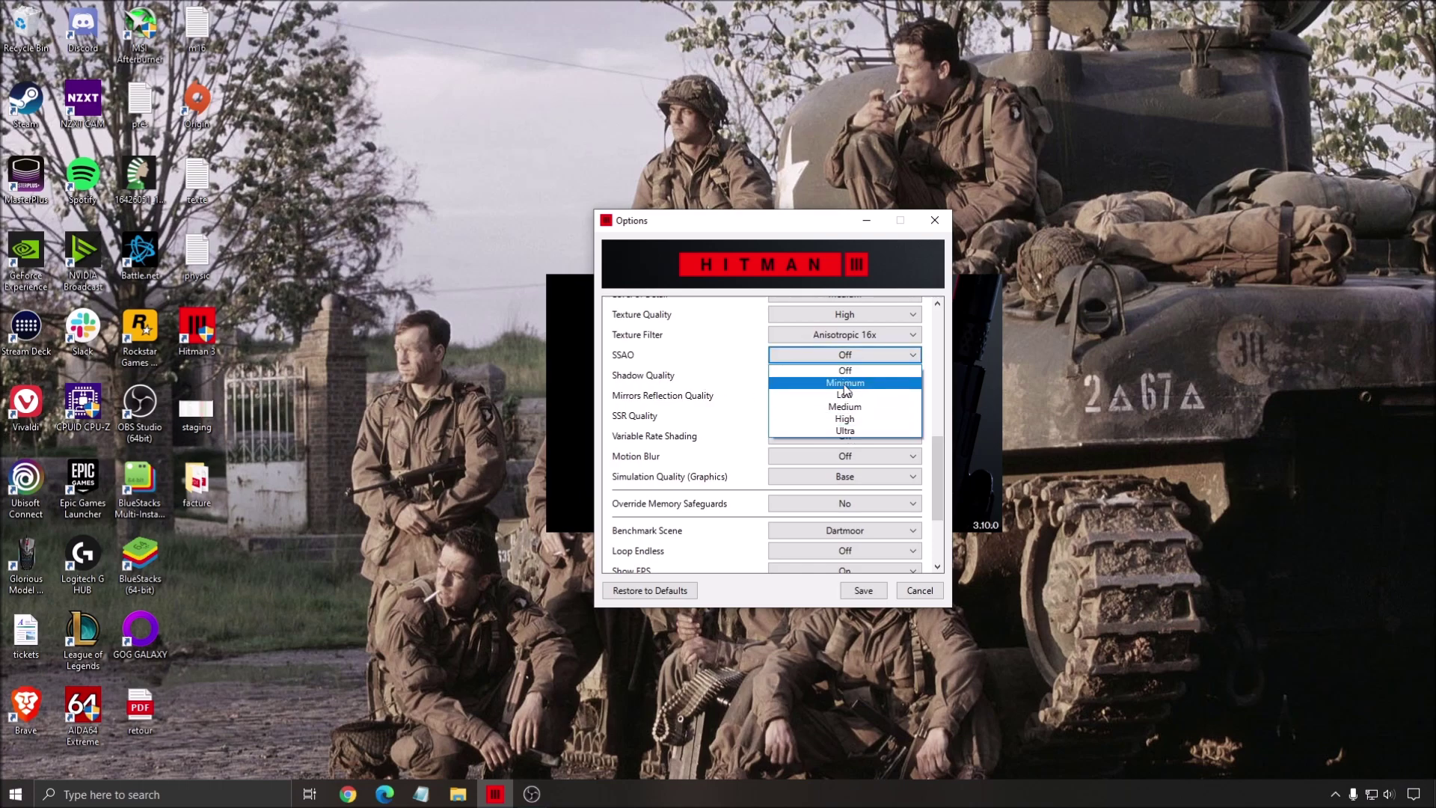
pyautogui.click(845, 373)
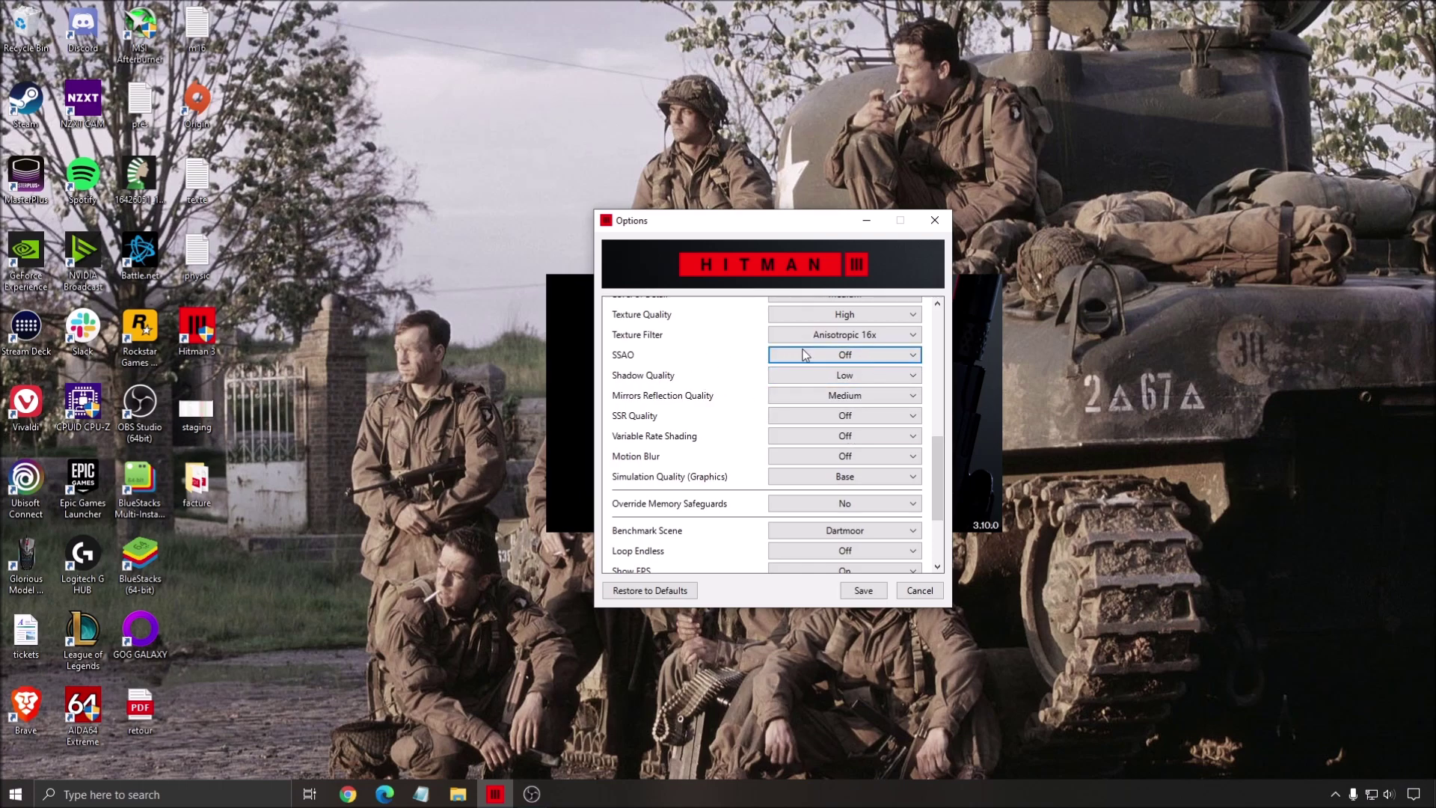
pyautogui.click(874, 375)
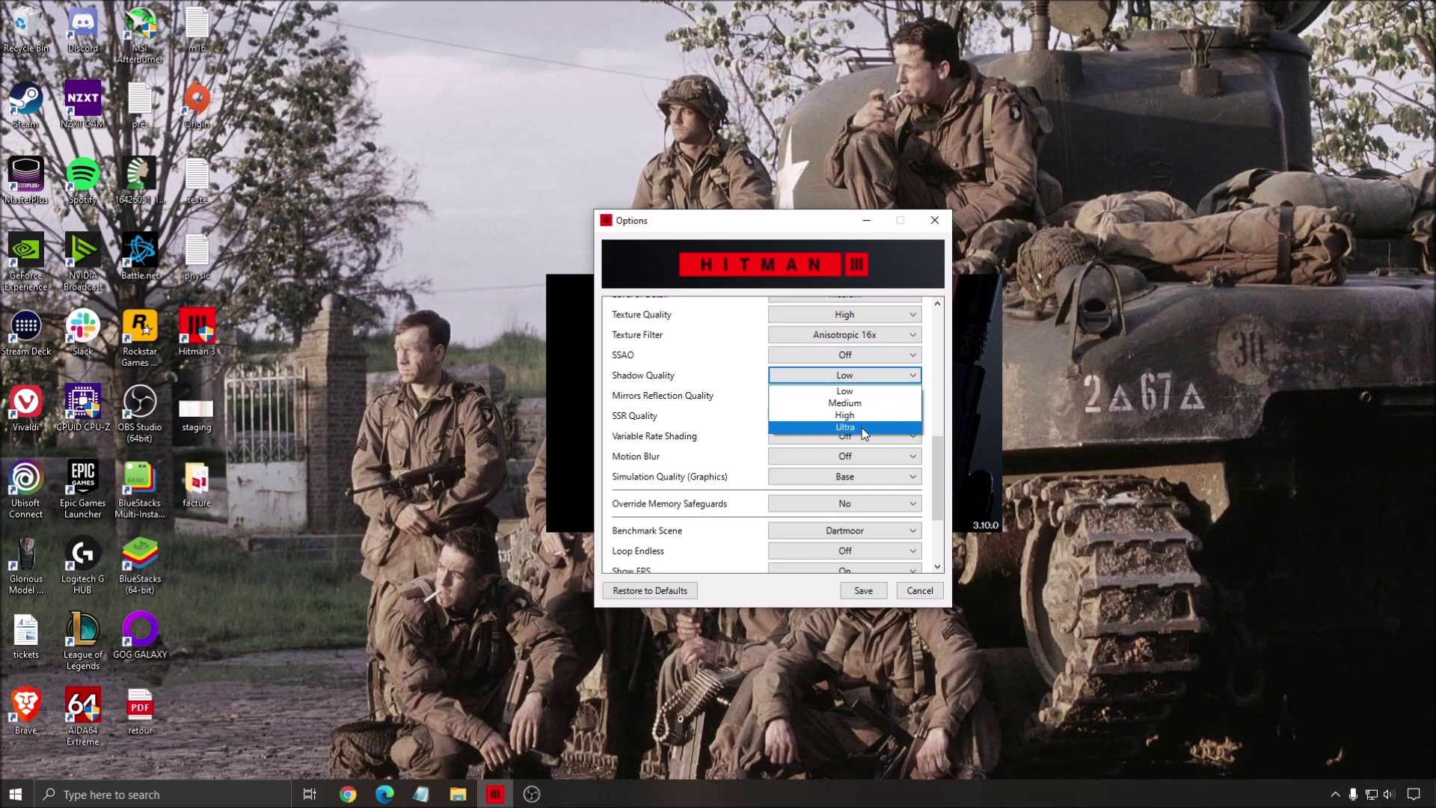
pyautogui.click(852, 397)
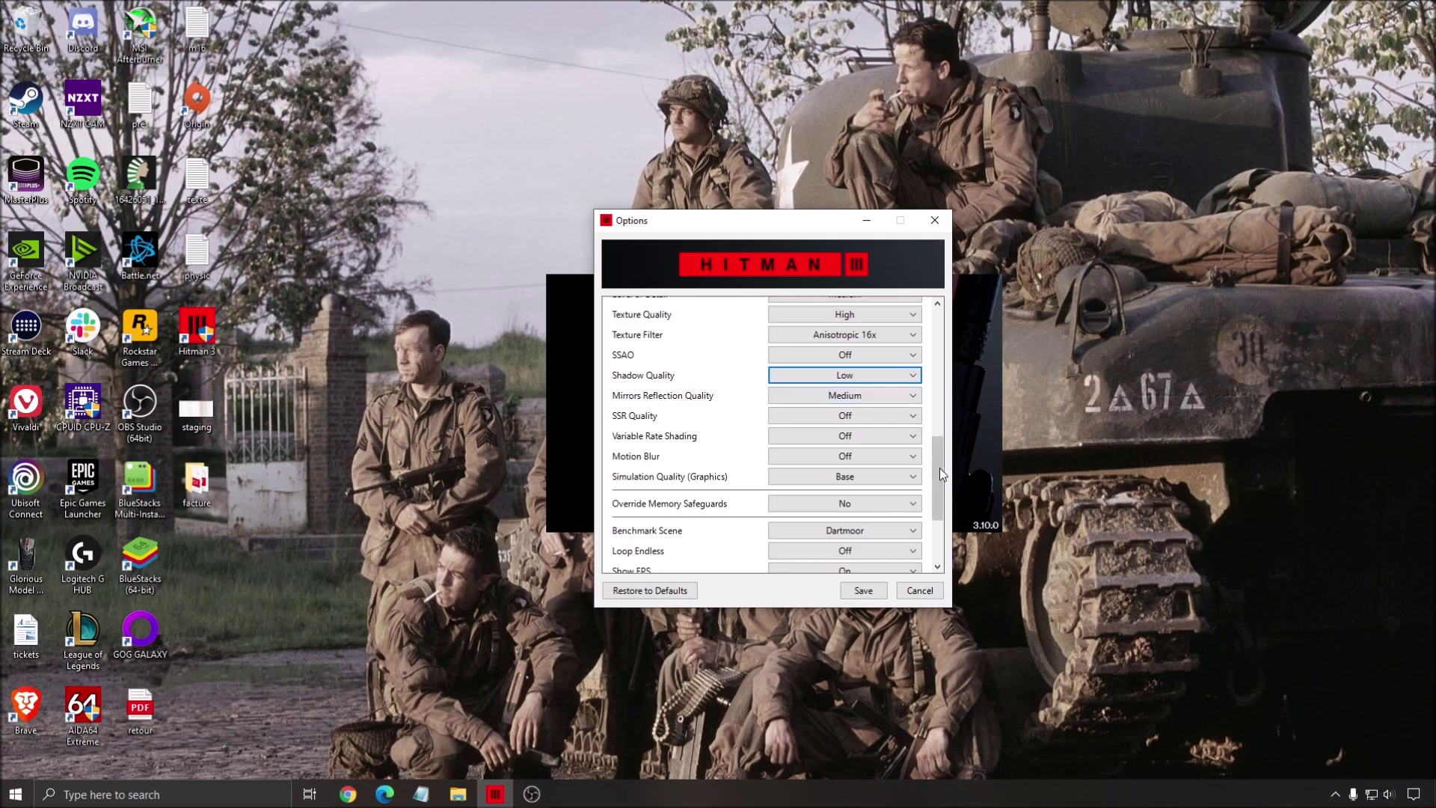
pyautogui.click(821, 398)
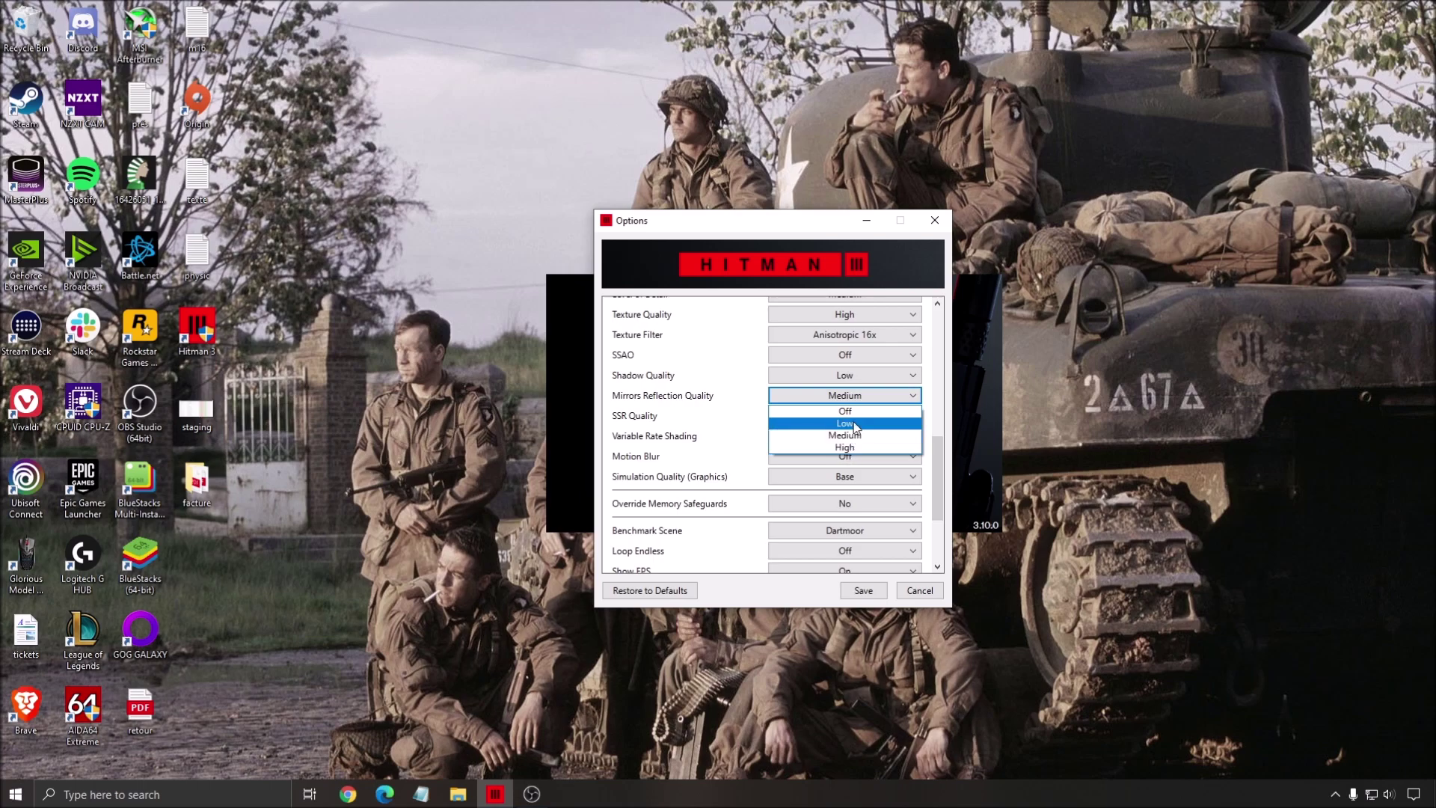
pyautogui.click(845, 435)
pyautogui.click(844, 395)
pyautogui.click(739, 427)
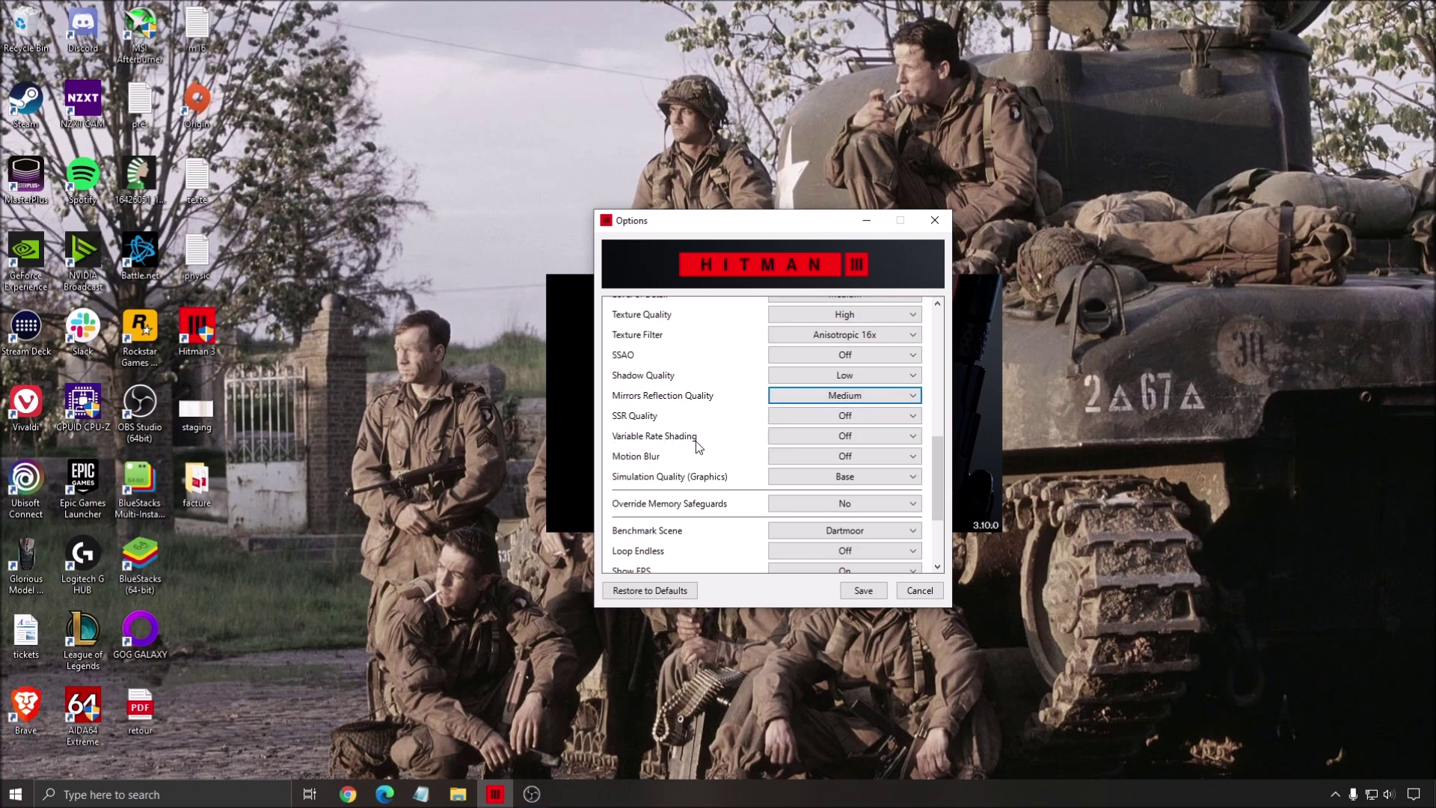
pyautogui.click(844, 436)
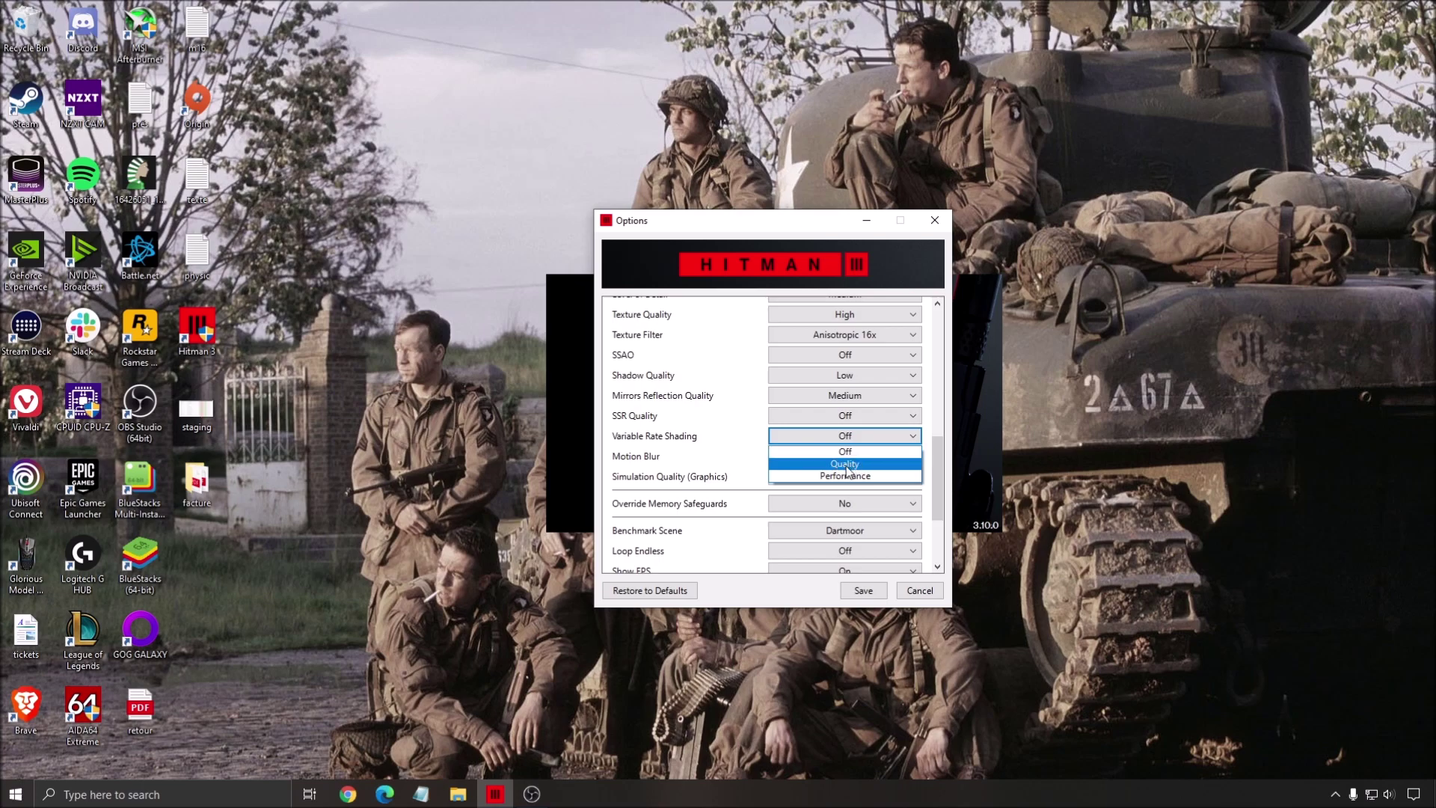
pyautogui.click(845, 452)
pyautogui.moveTo(938, 477)
pyautogui.mouseDown()
pyautogui.moveTo(941, 427)
pyautogui.moveTo(940, 506)
pyautogui.mouseUp()
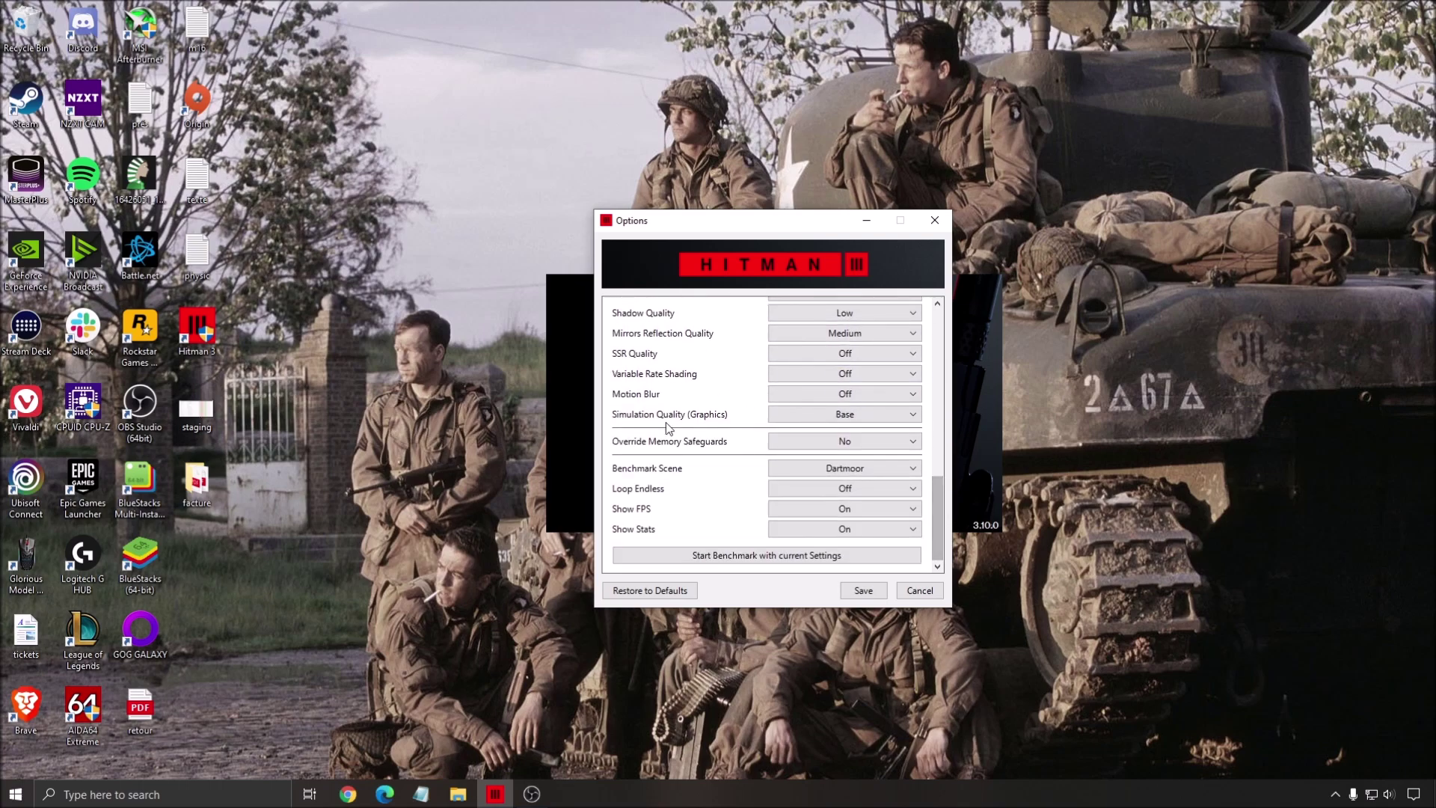
pyautogui.click(830, 413)
pyautogui.click(701, 428)
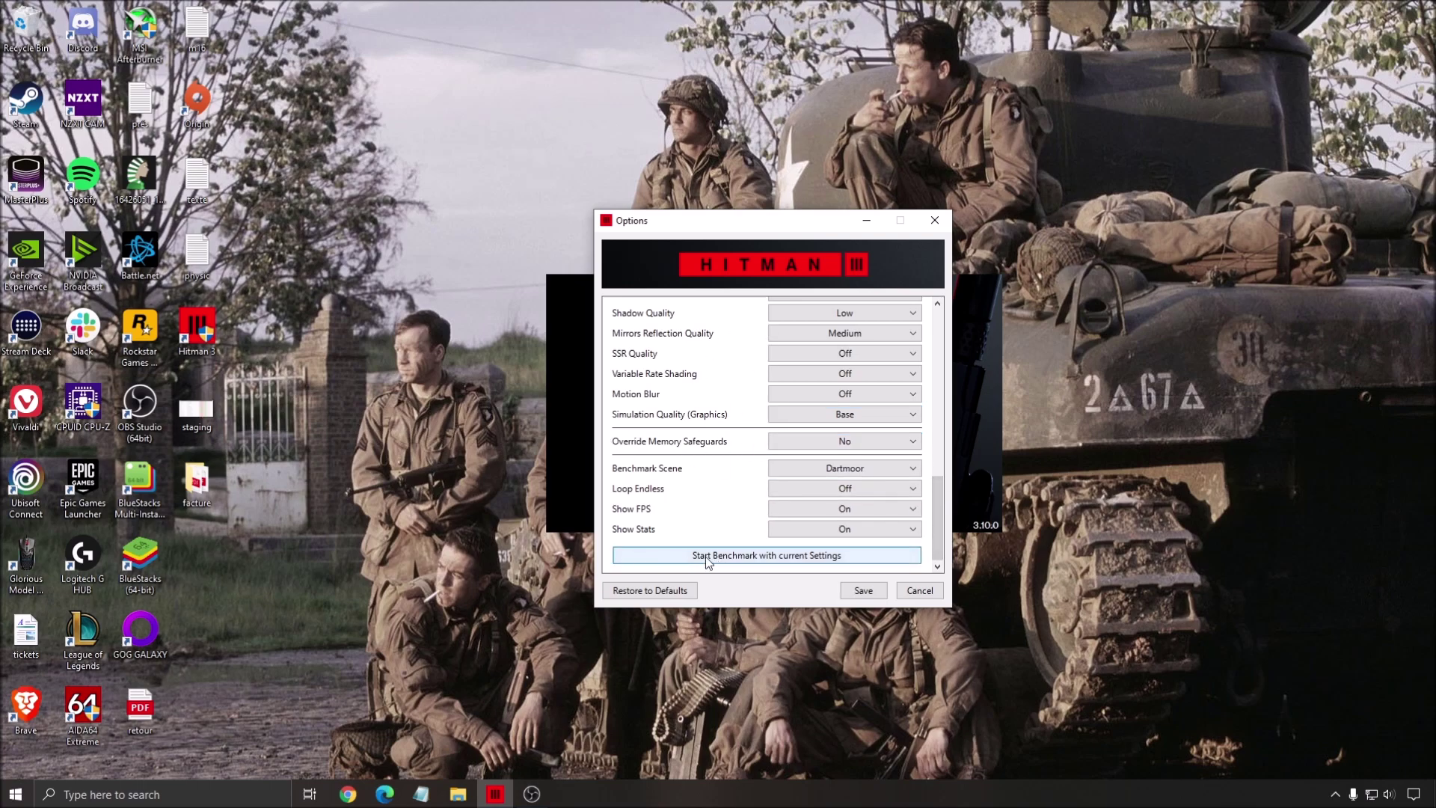
pyautogui.click(838, 469)
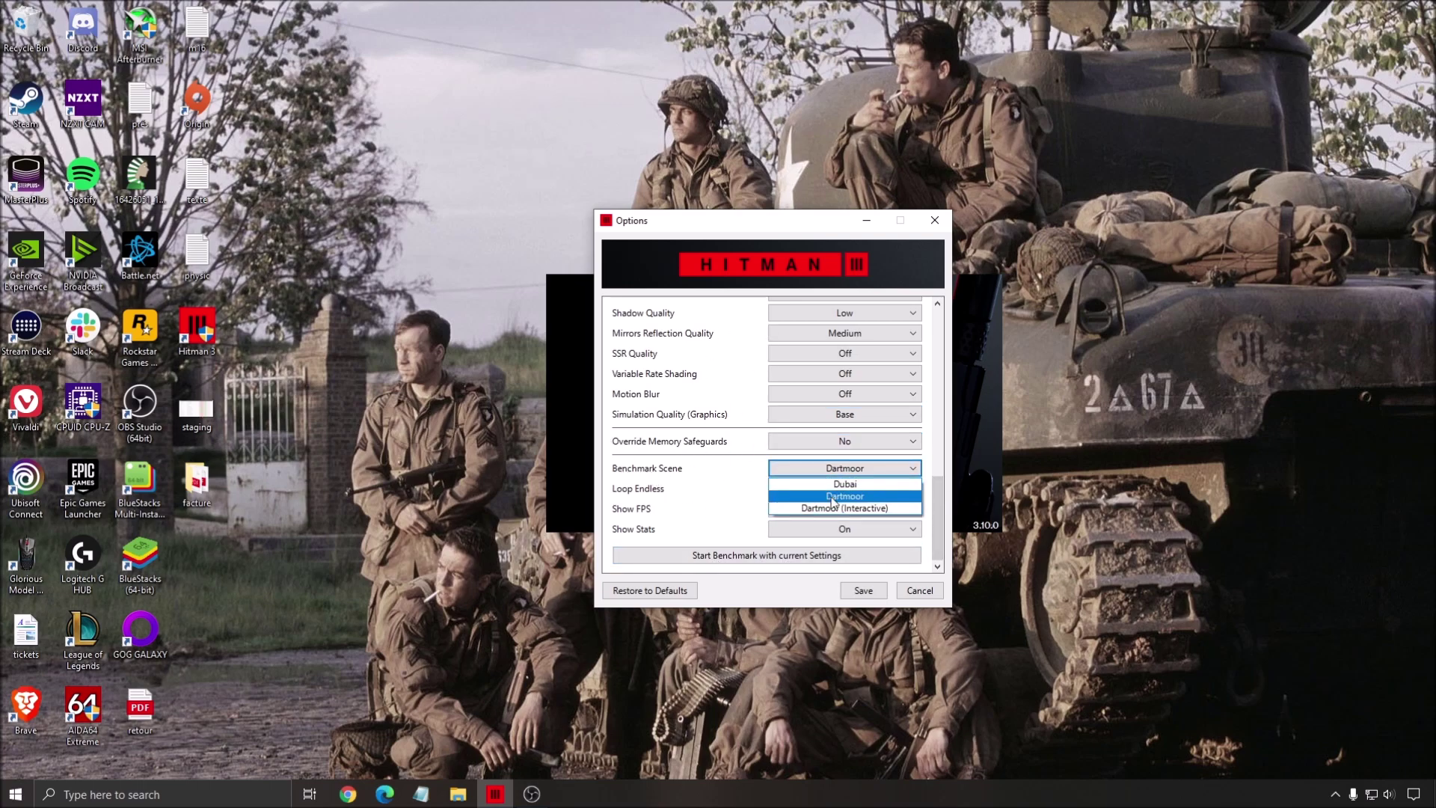
pyautogui.click(695, 481)
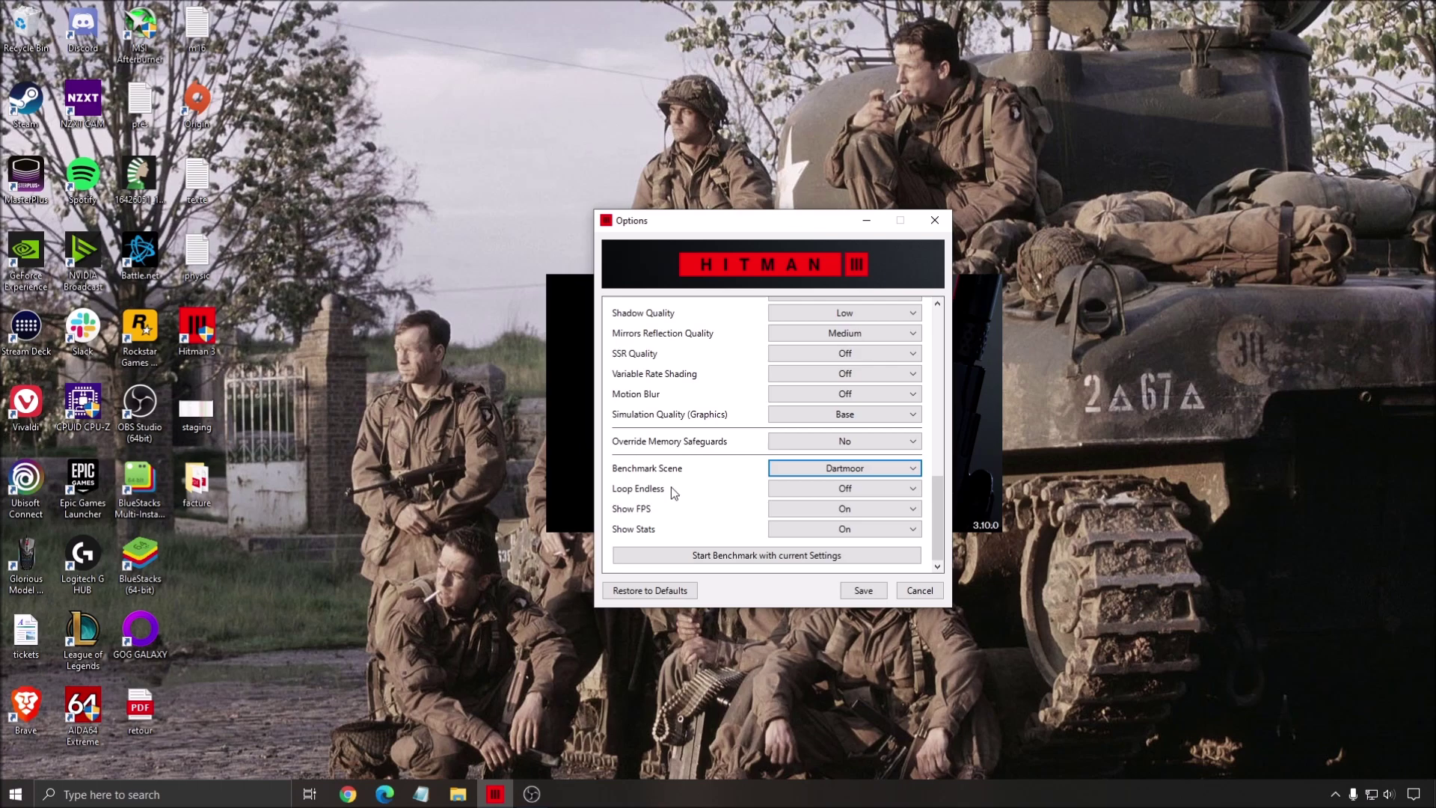
pyautogui.moveTo(937, 508); pyautogui.dragTo(955, 320)
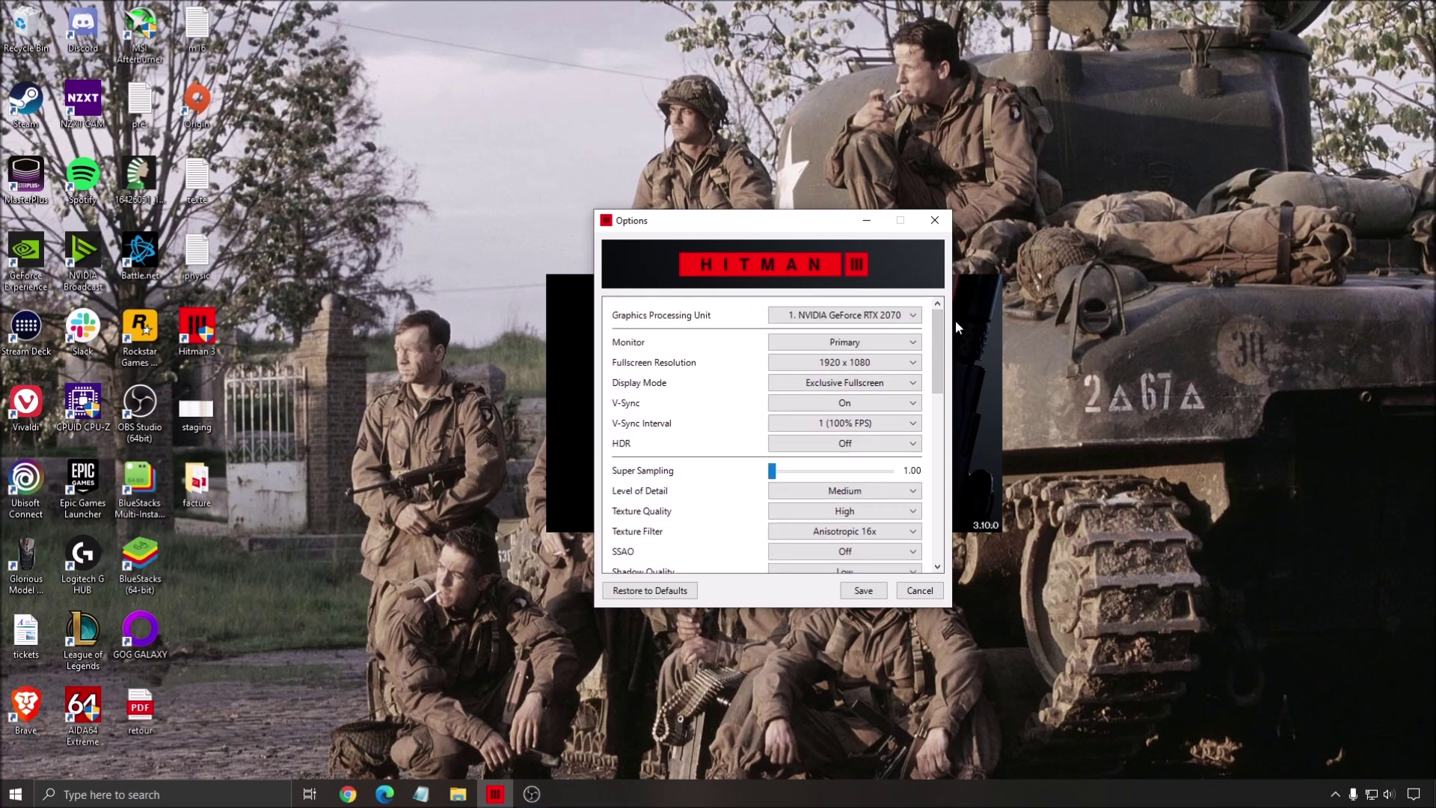